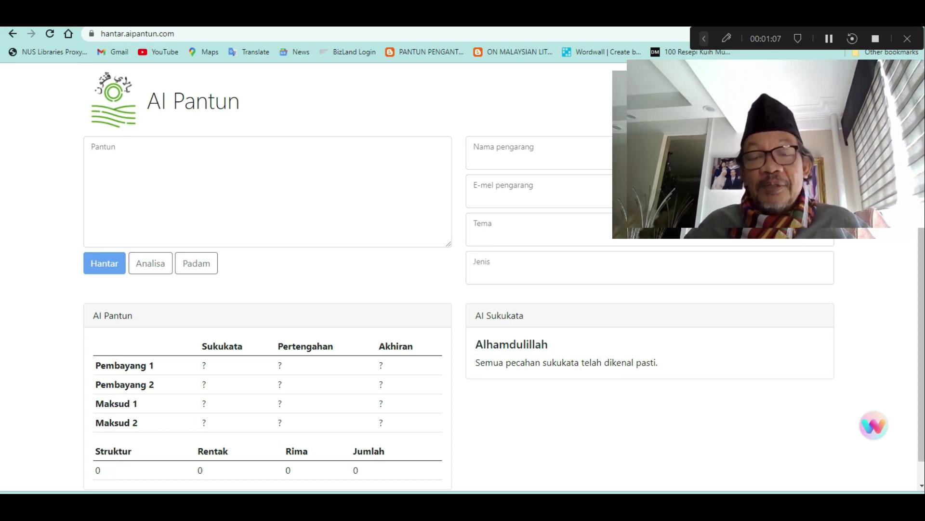
Enter the theme 'Alam Sekitar' and the type 'Penjagaan' on the submission form
click(568, 232)
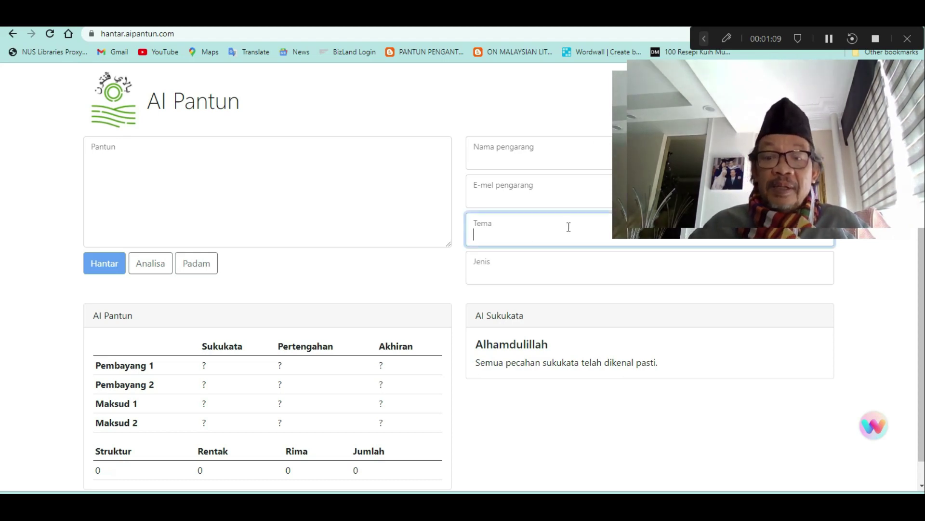
text(Alam Sekitar)
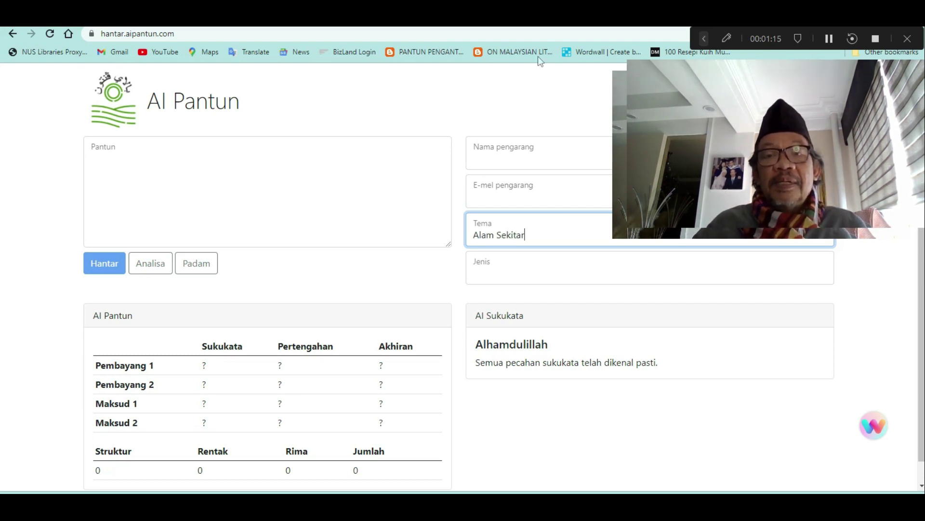
click(489, 272)
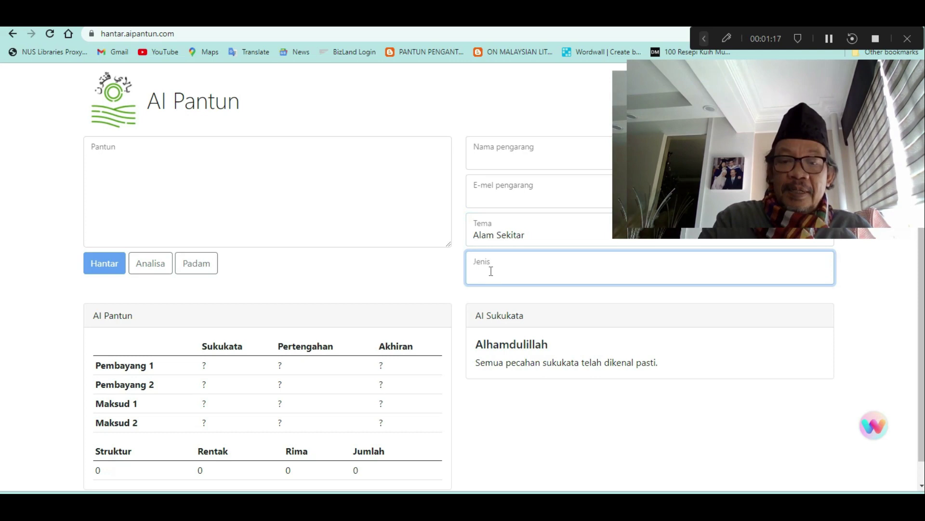
text(PEnjagaa)
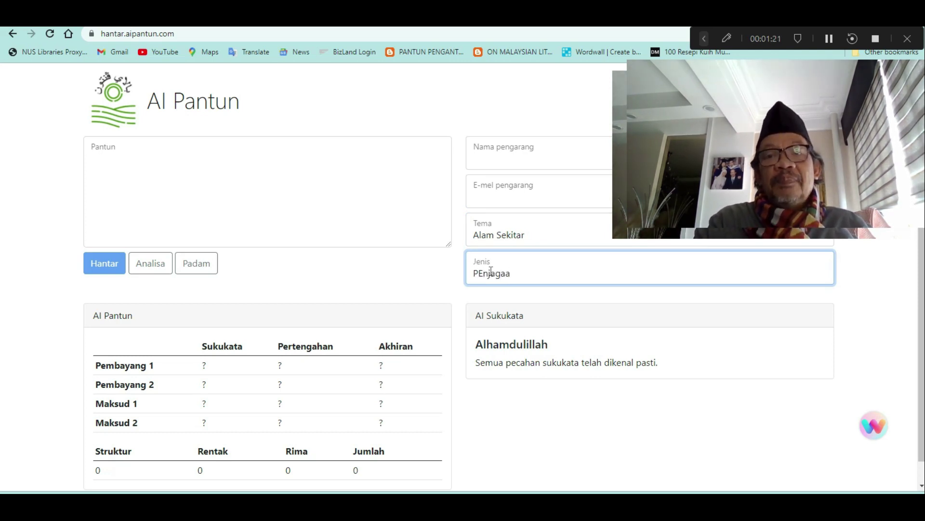
key(BackSpace)
key(BackSpace)
key(BackSpace)
key(BackSpace)
key(BackSpace)
key(BackSpace)
text(enjagaan)
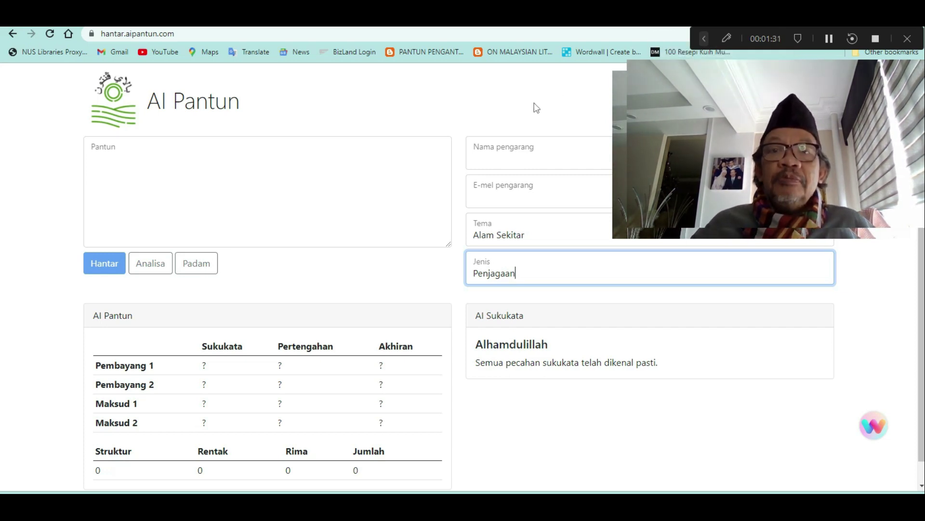
Fill in the author's name and e-mail address
click(487, 159)
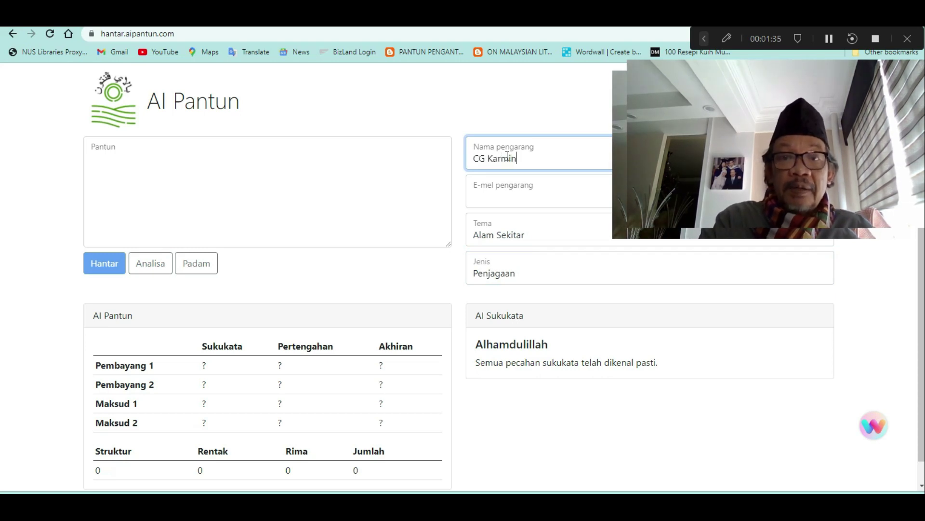
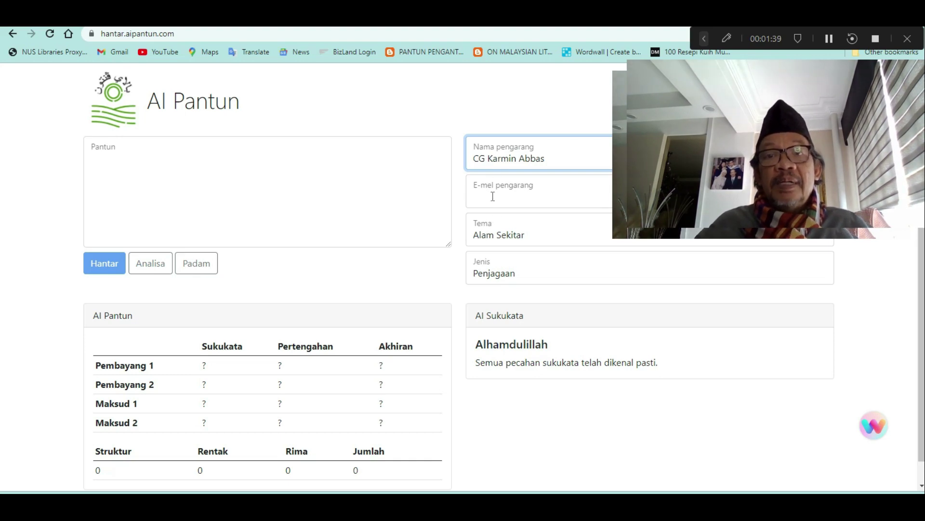
click(492, 196)
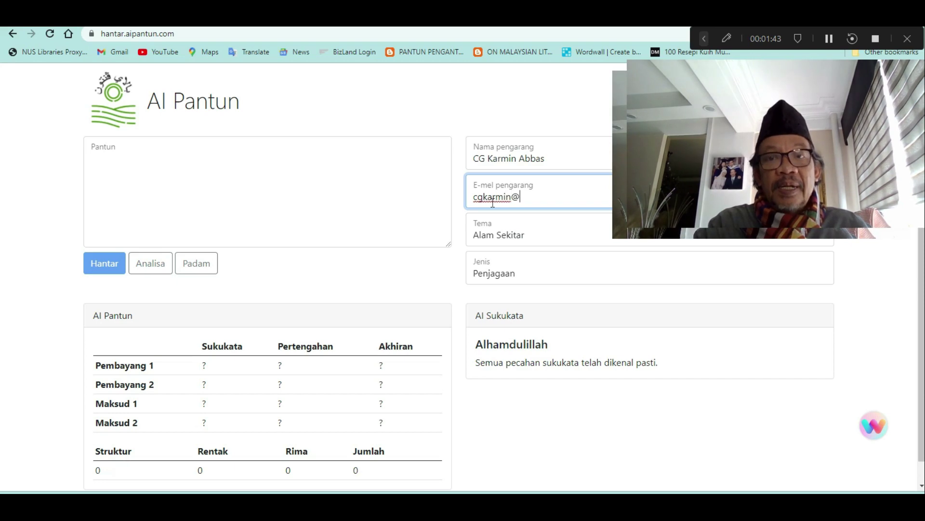
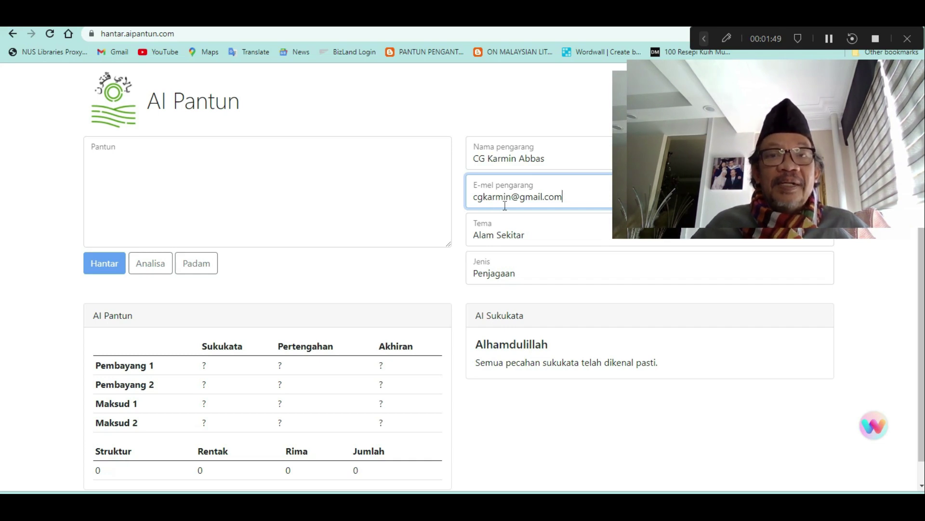
click(174, 163)
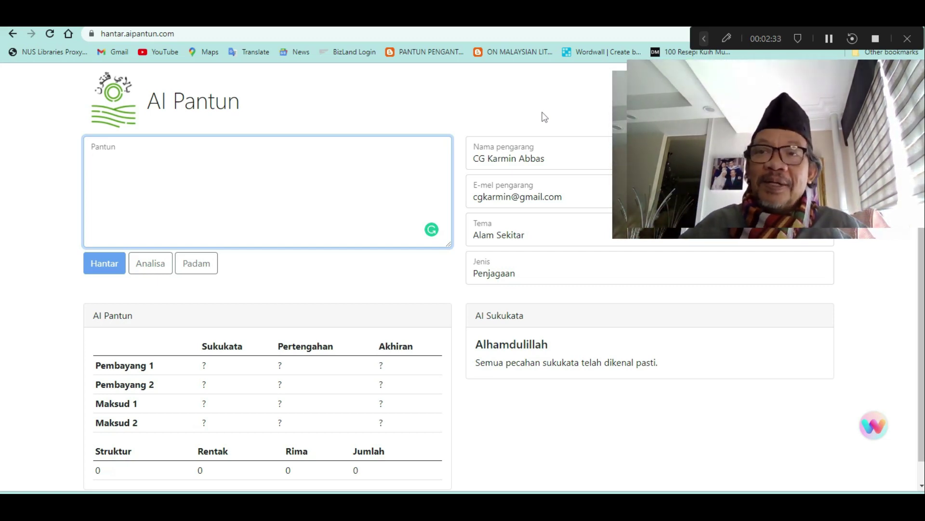
click(833, 43)
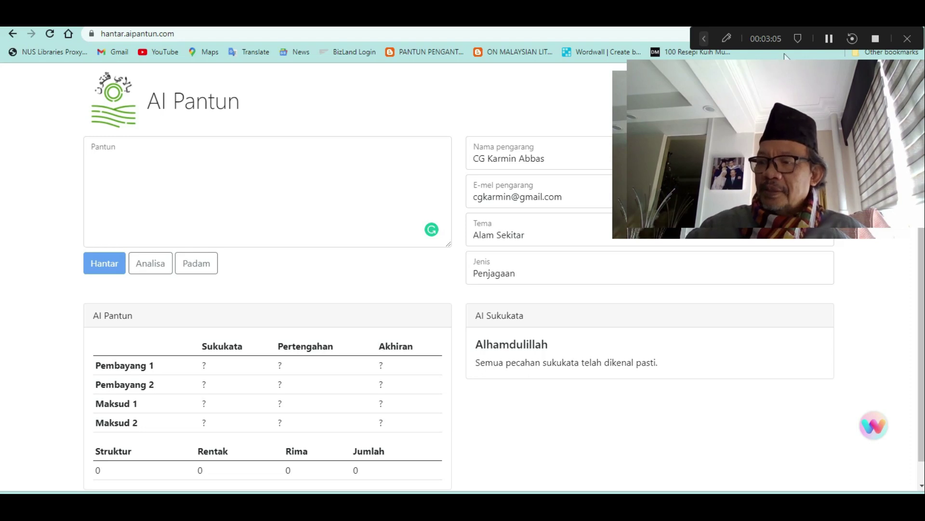
click(726, 39)
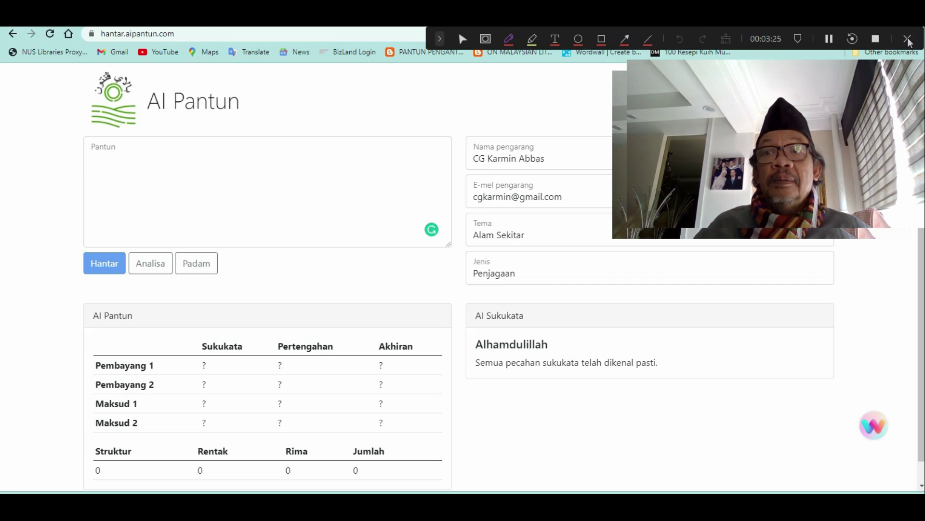
click(912, 42)
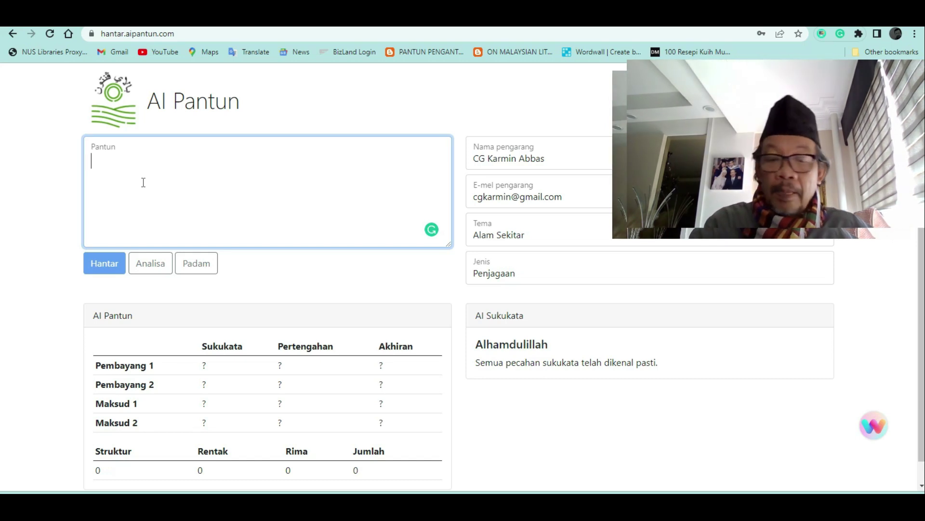
Write the pantun line 'Kalau membuang plastik merata,'
text(kala)
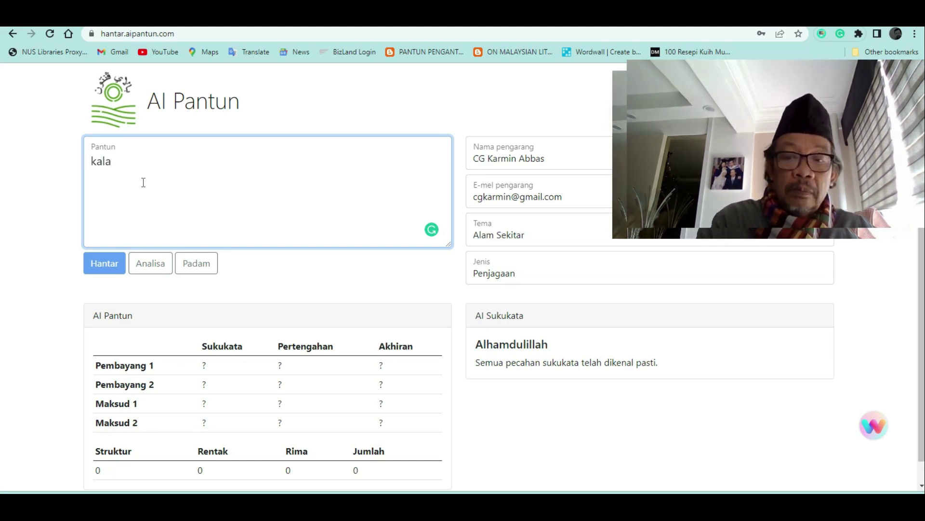
key(BackSpace)
key(BackSpace)
key(BackSpace)
text(Kalau mem)
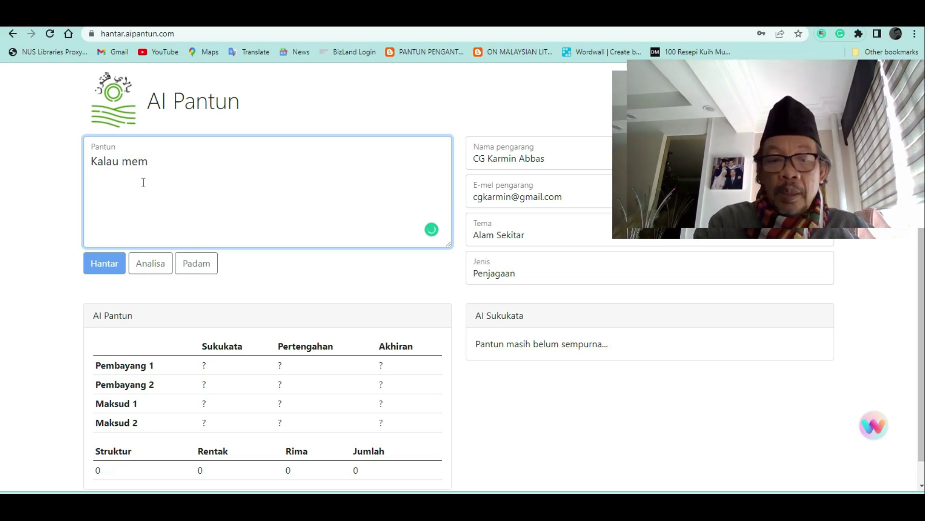
text(buang plas)
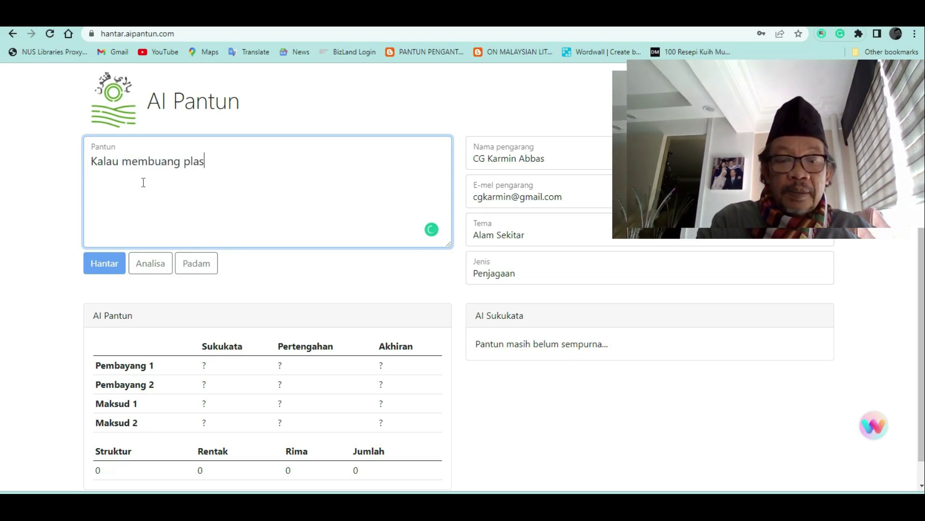
text(tik merata)
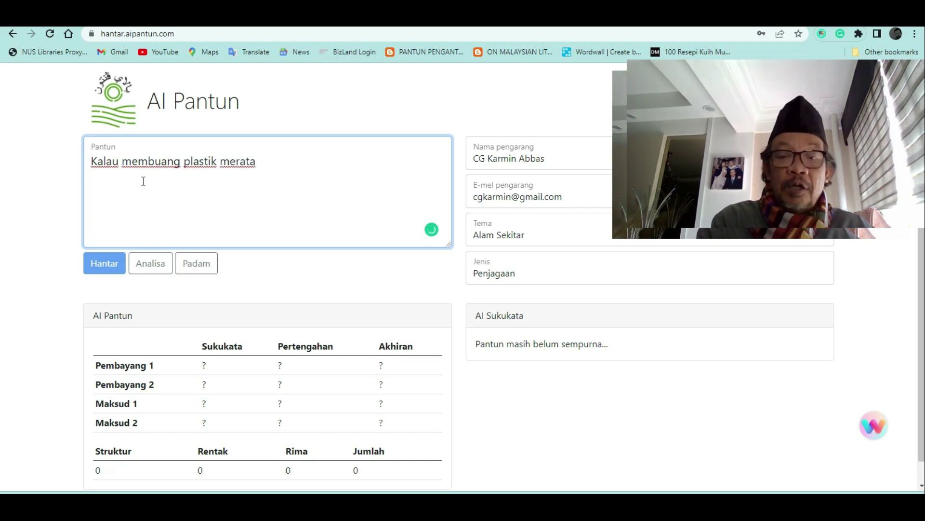
key(BackSpace)
key(BackSpace)
key(BackSpace)
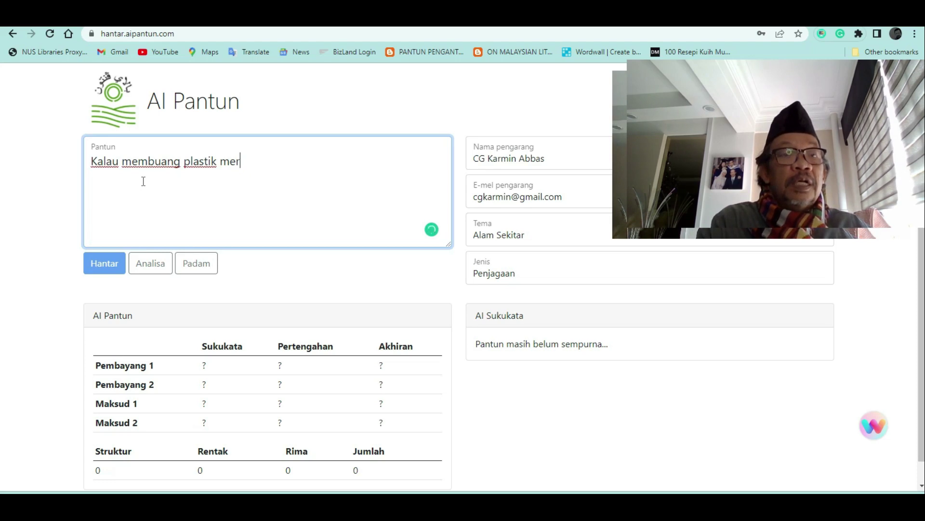
text(ata,)
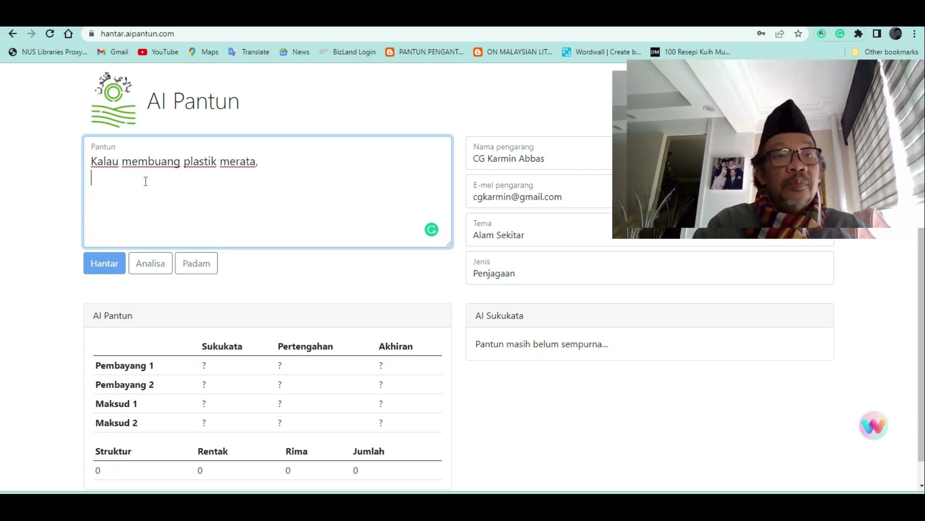
Add the next line 'bumi mencungap menjadi rosak.' and fix its typos
text(bumi )
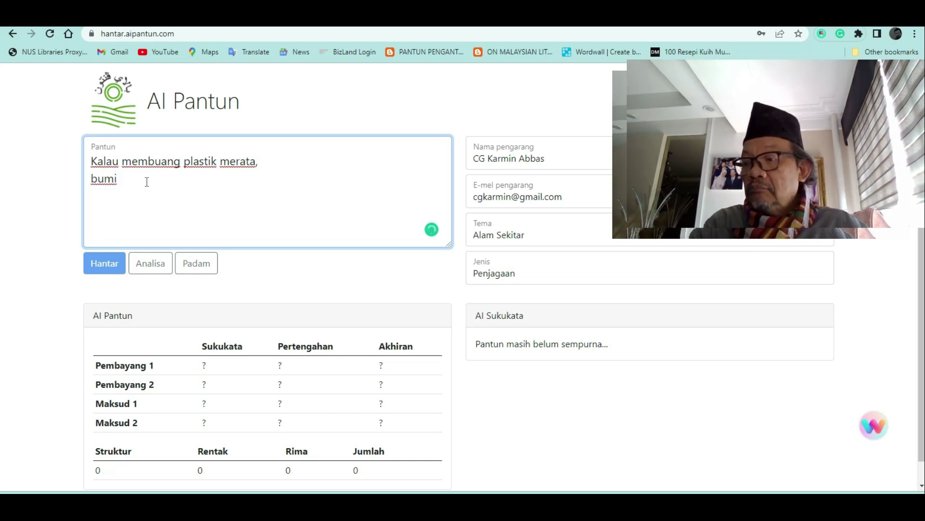
text(mencungap)
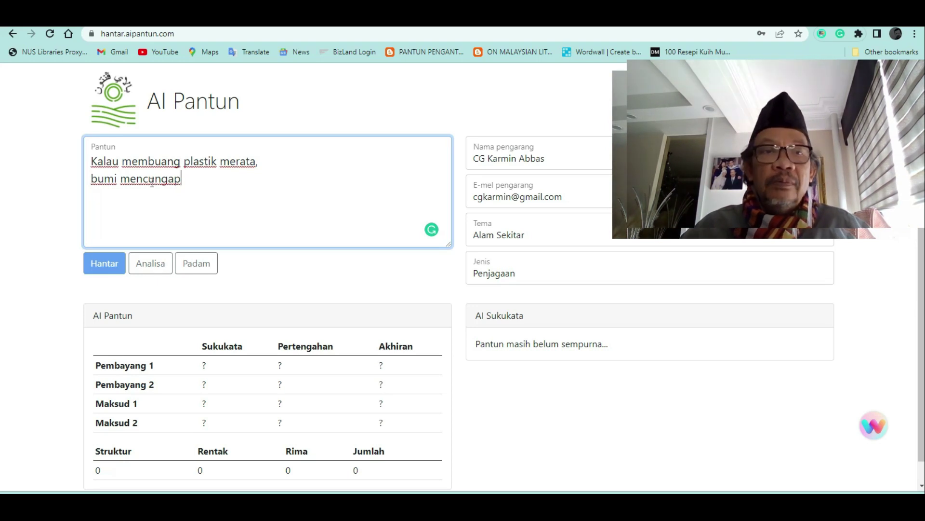
click(148, 179)
key(BackSpace)
text(d)
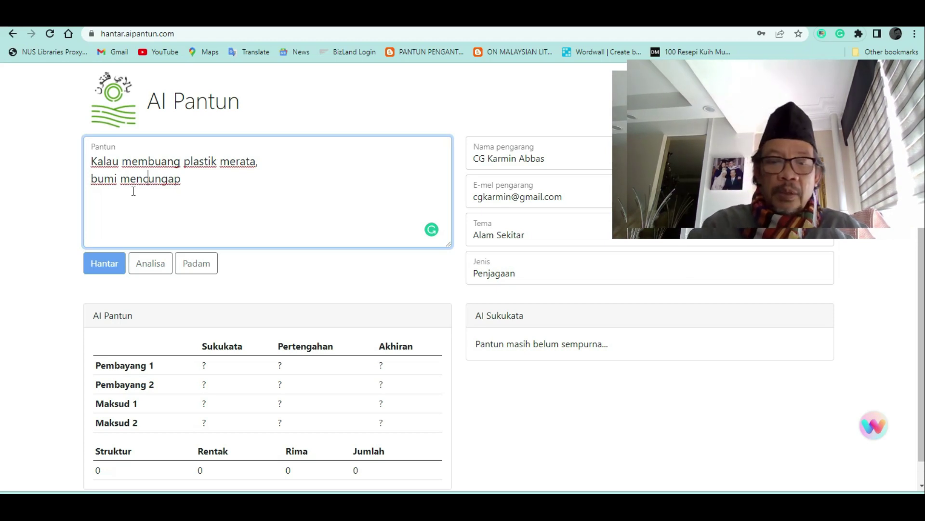
key(BackSpace)
text(cmenjadi rosak)
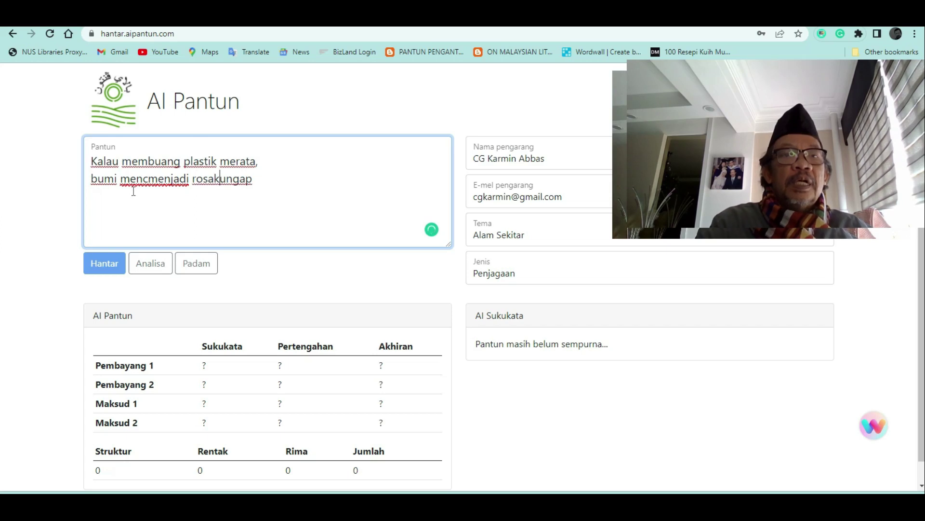
key(BackSpace)
key(BackSpace)
key(BackSpace)
key(BackSpace)
key(BackSpace)
key(BackSpace)
key(BackSpace)
key(BackSpace)
key(BackSpace)
key(BackSpace)
key(BackSpace)
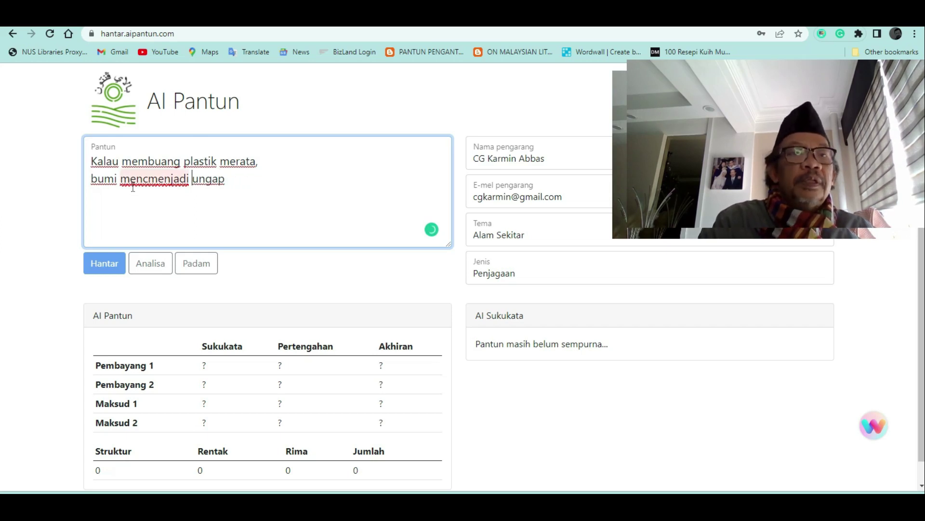
key(BackSpace)
key(BackSpace)
text(ungap menjadi rosak)
key(Delete)
key(Delete)
key(Delete)
key(Delete)
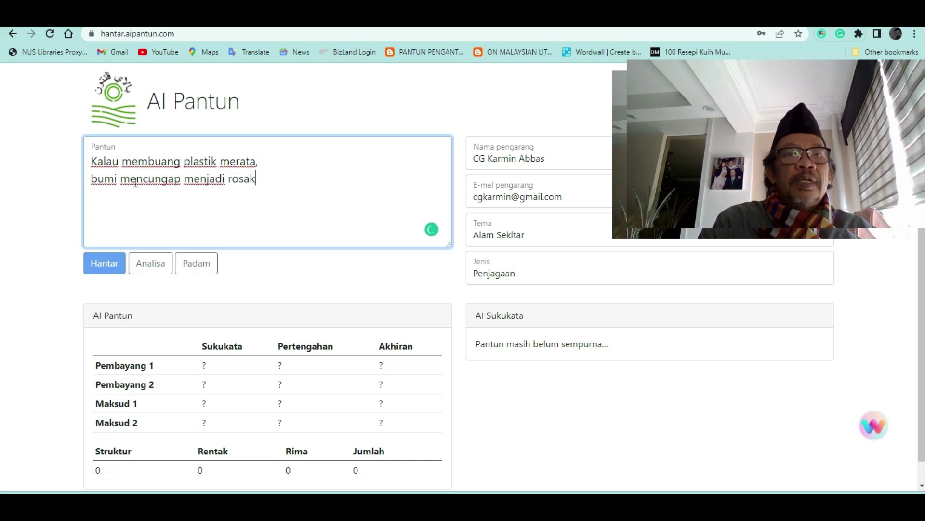
text(.)
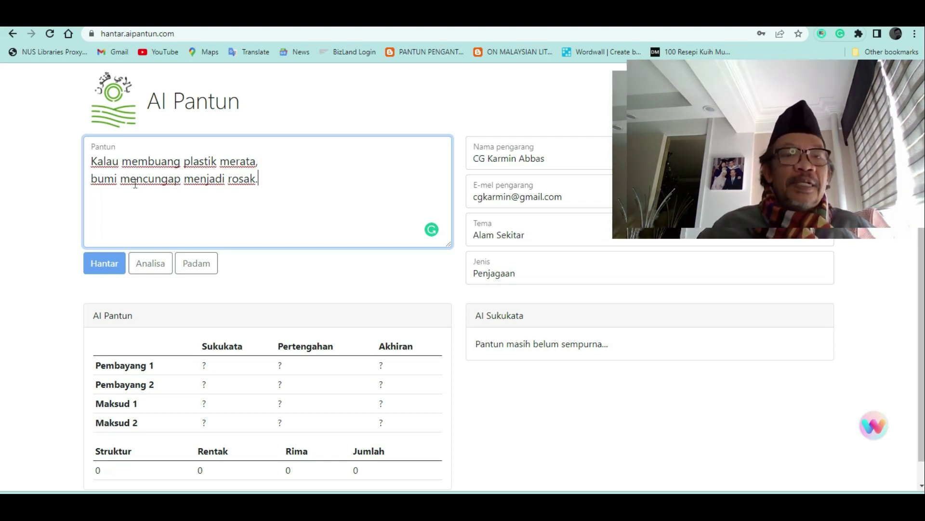
right_click(15, 389)
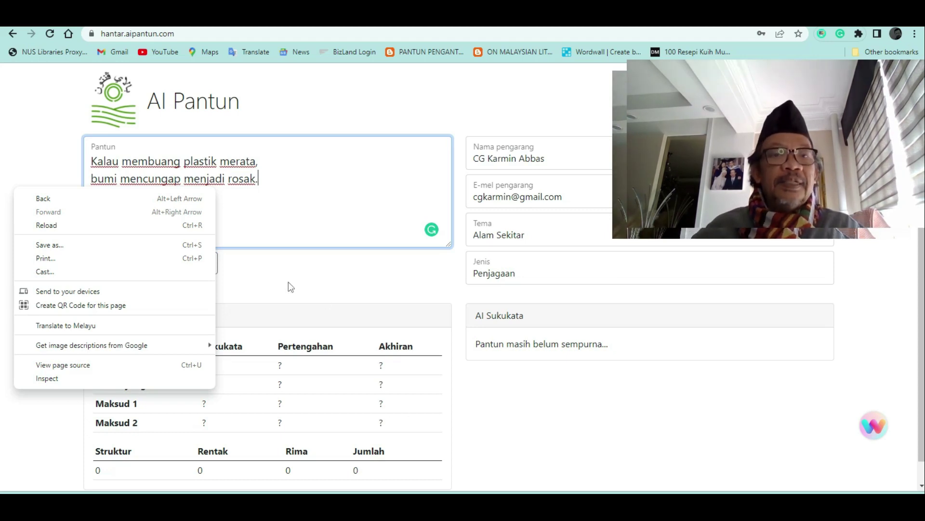
click(345, 286)
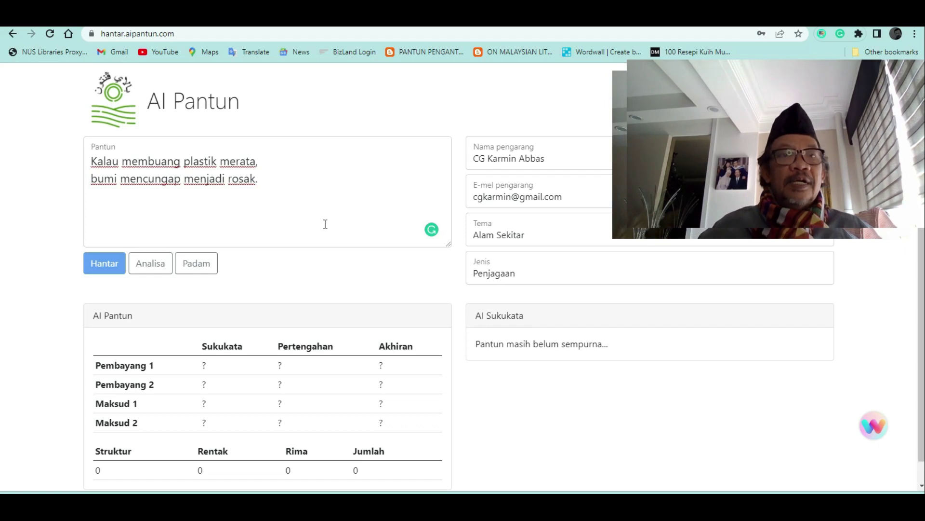
click(95, 162)
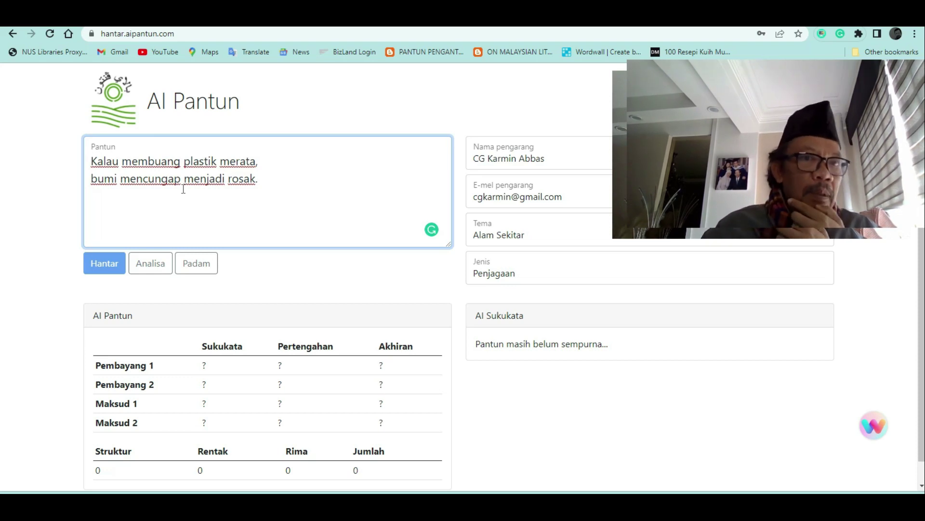
drag(180, 161, 164, 179)
click(304, 225)
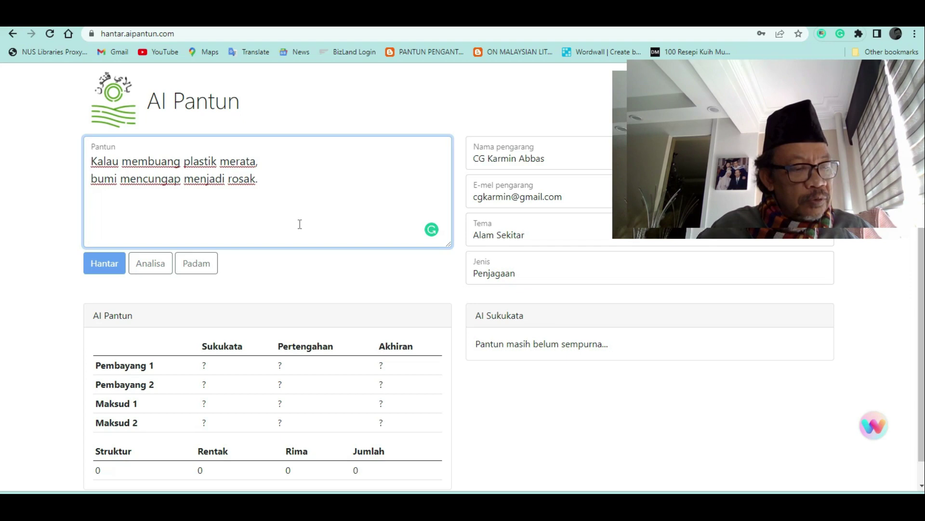
Put 'Cantiknya kuang tidak terkata;' as the opening line with a blank line after it
text(Cantiknya k)
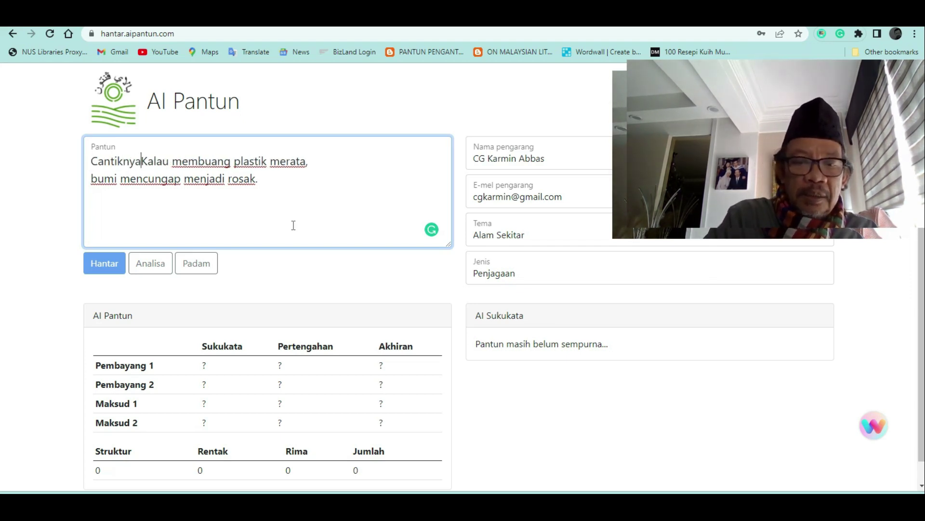
text(uang ti)
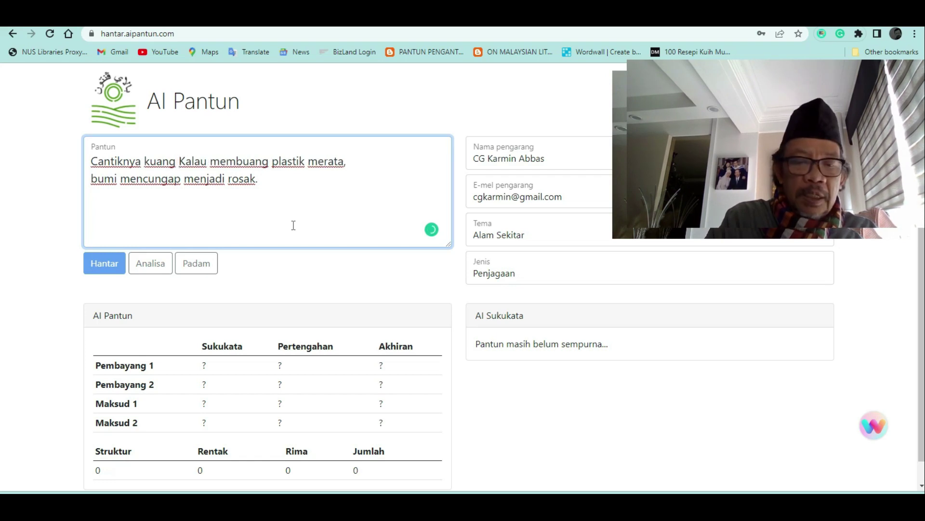
text(dak terkata)
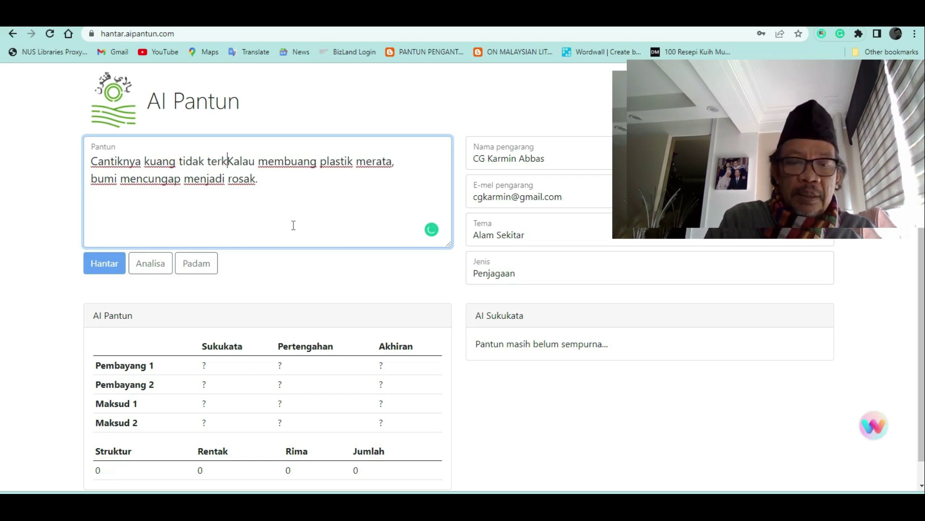
text(;)
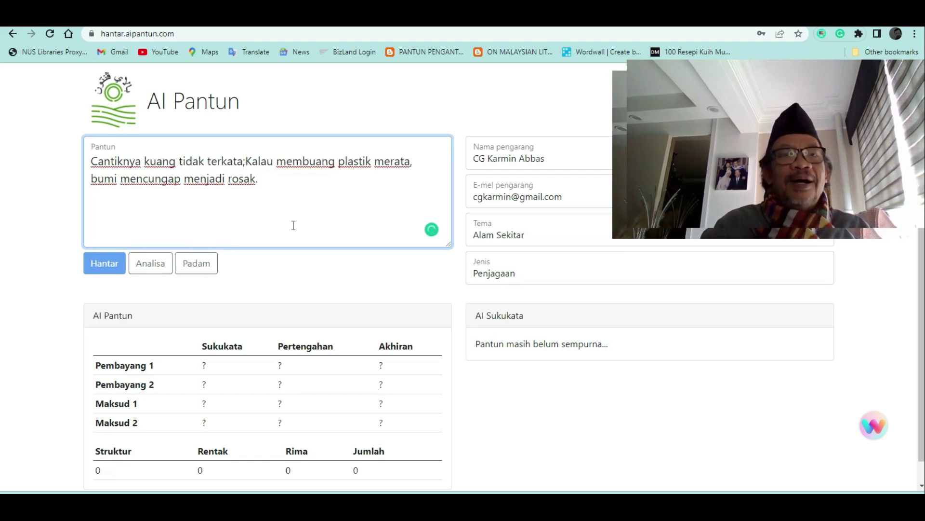
key(Return)
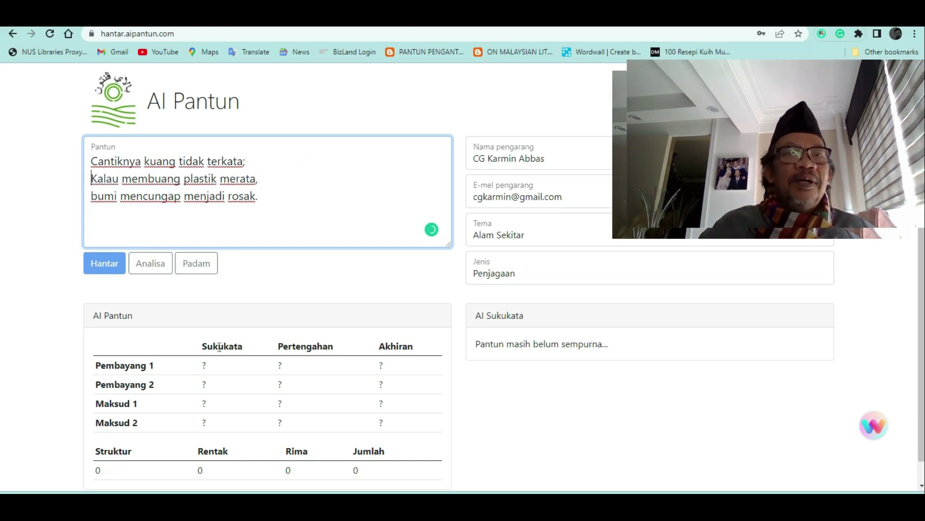
drag(259, 179, 241, 180)
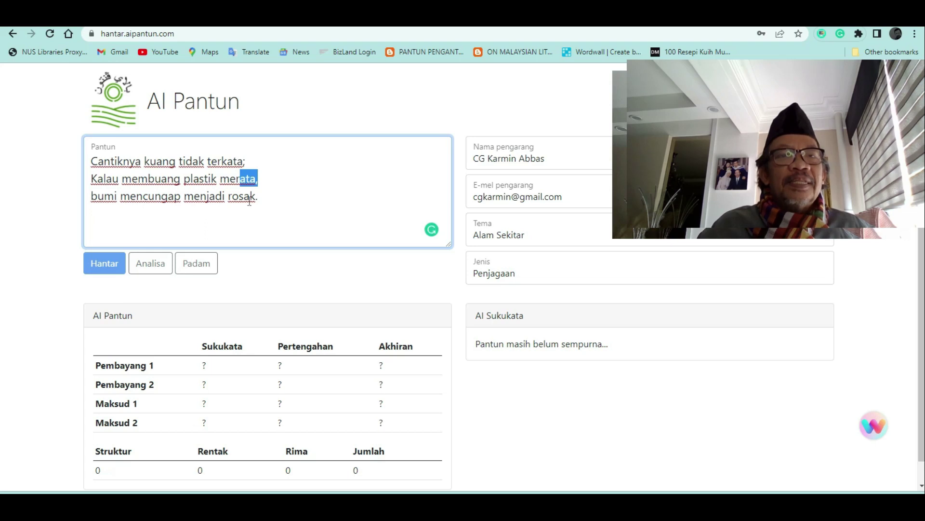
drag(247, 165, 241, 178)
click(251, 162)
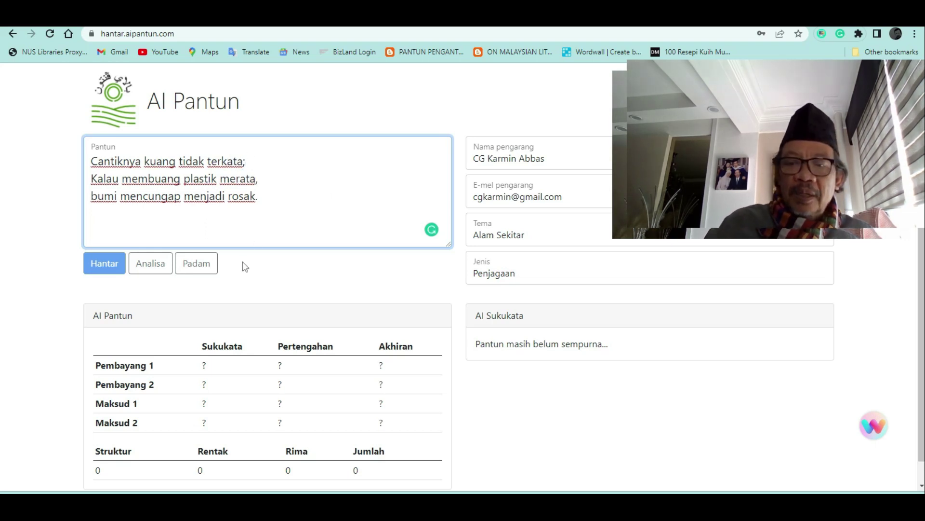
key(Return)
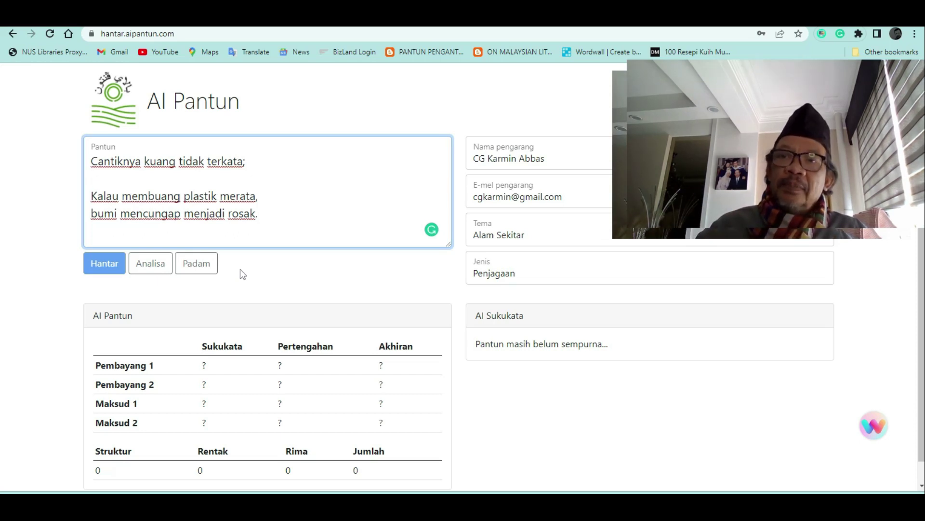
Fill the blank second line with 'semakin lenyap semakin terdedak' and review the analysis totalling 21
text(s)
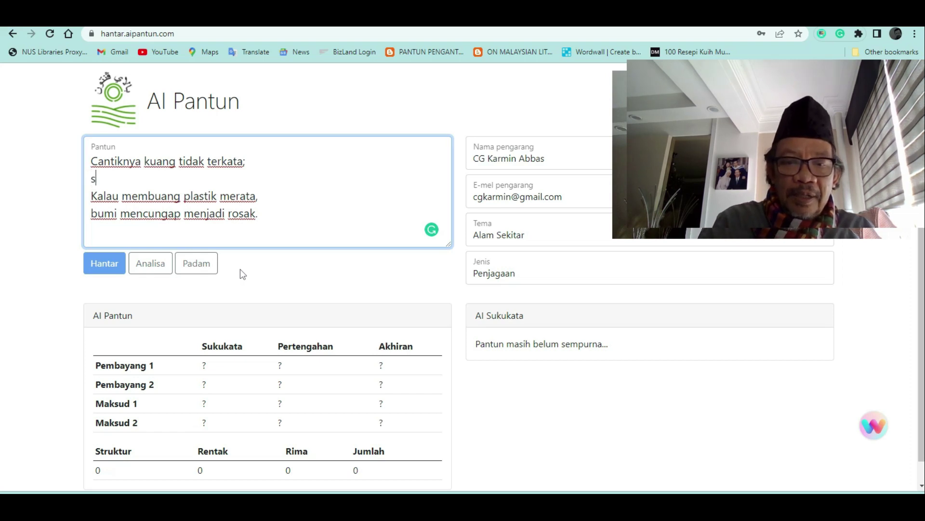
text(emakin lenyap)
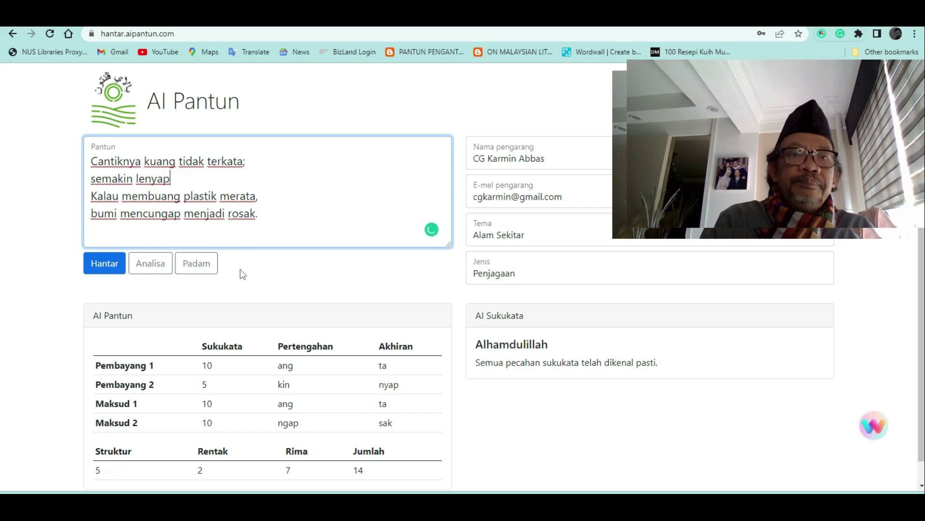
text( makin te)
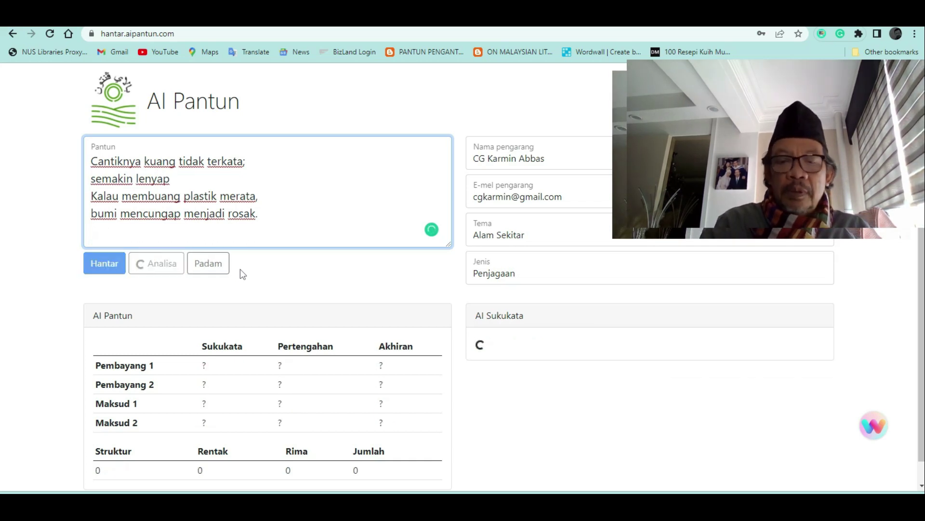
text(rj)
key(BackSpace)
text(dedak)
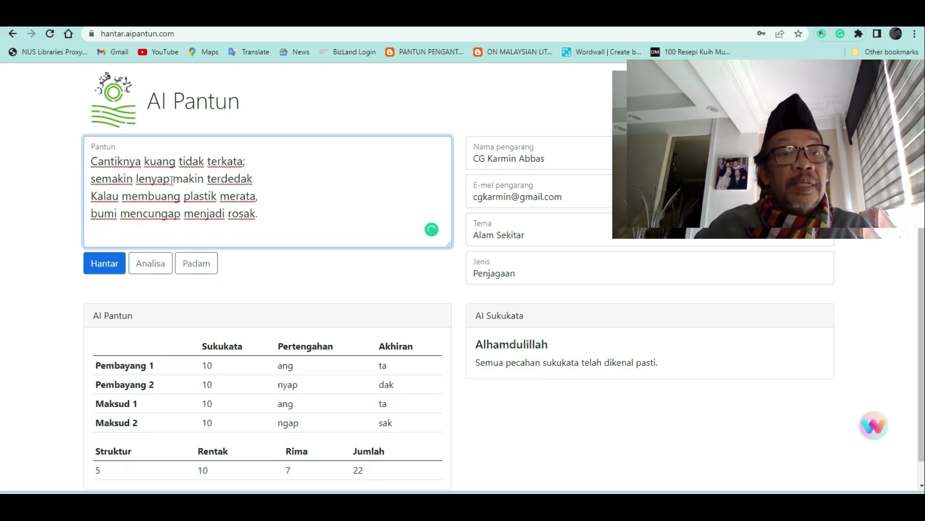
text(se)
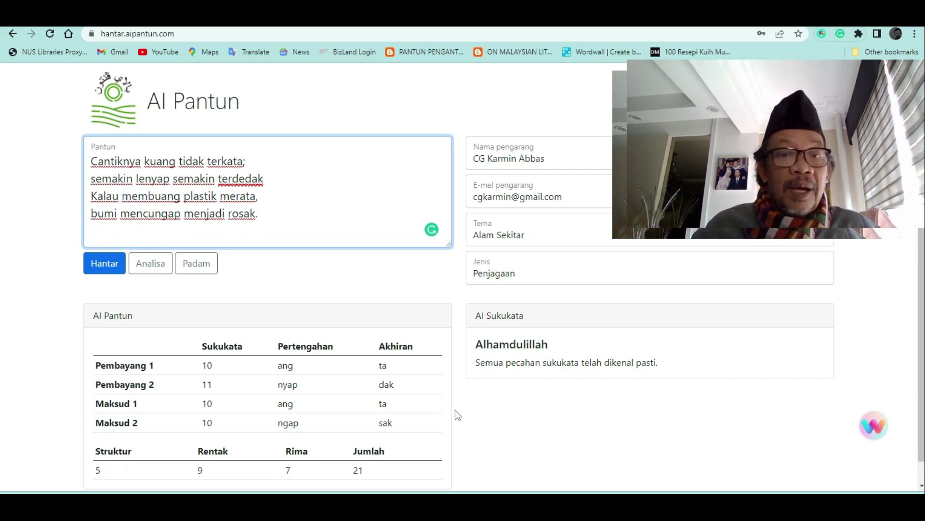
drag(419, 426, 235, 375)
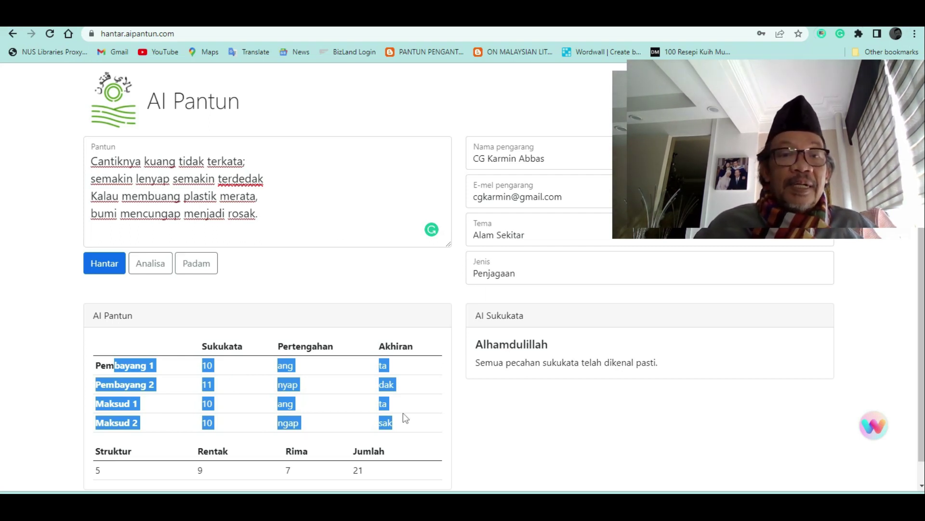
click(445, 415)
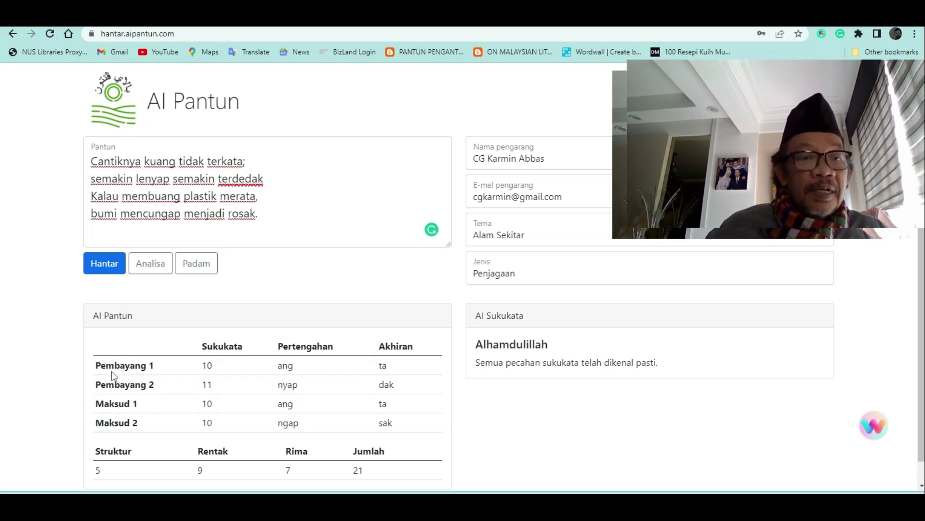
Shorten the second 'semakin' to 'makin' so the line has 10 syllables
double_click(232, 348)
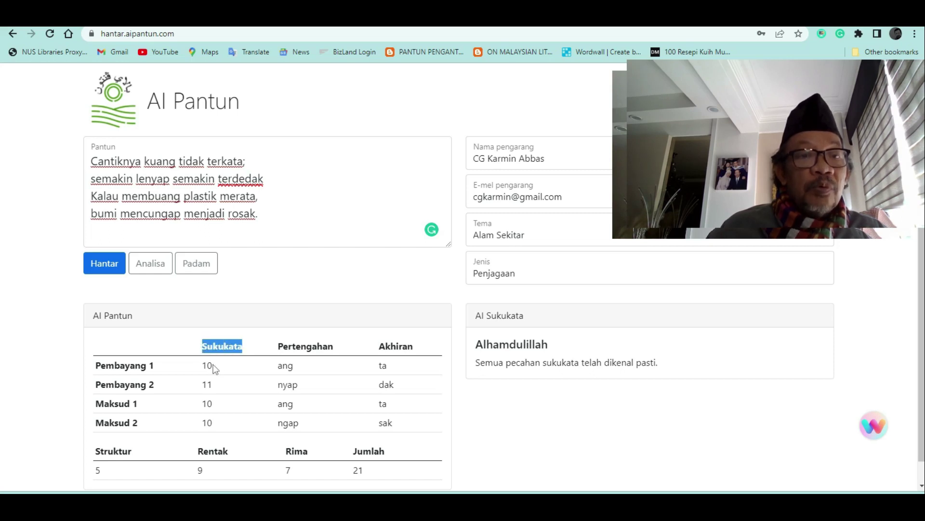
drag(248, 161, 93, 161)
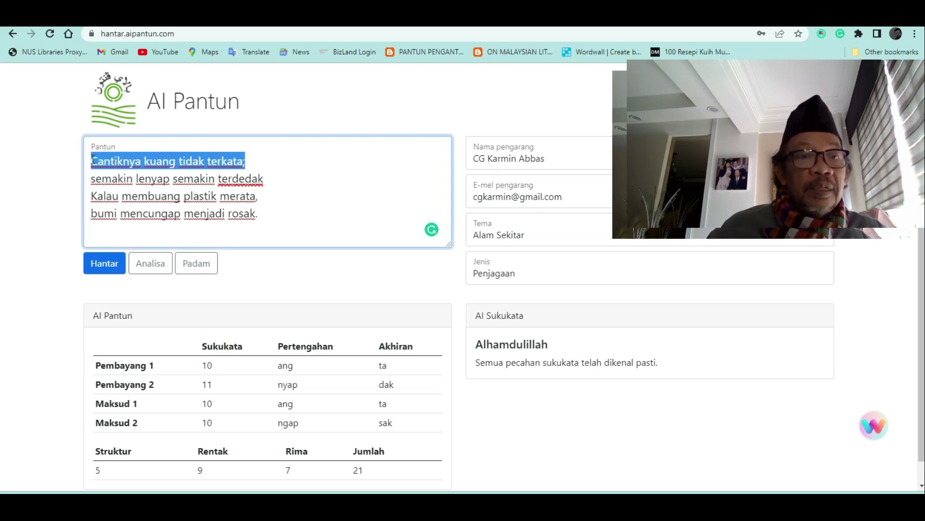
drag(267, 178, 91, 178)
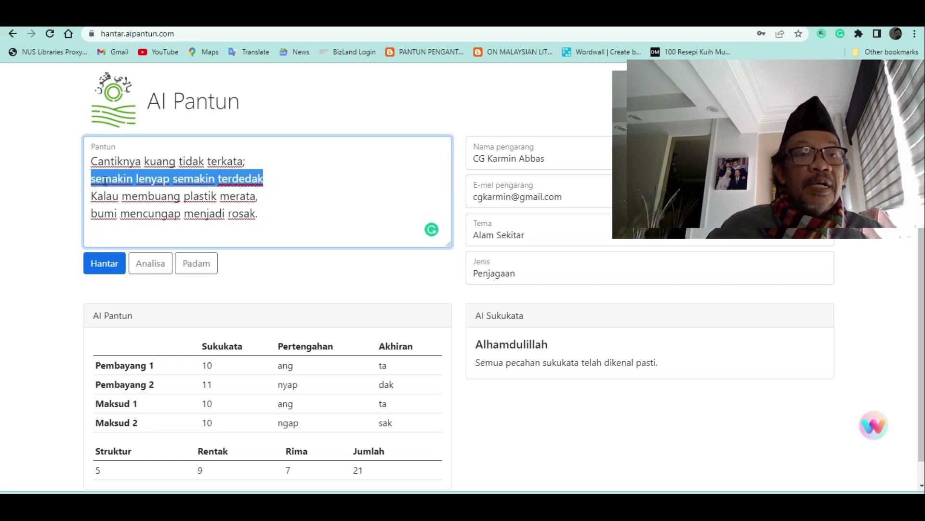
click(292, 180)
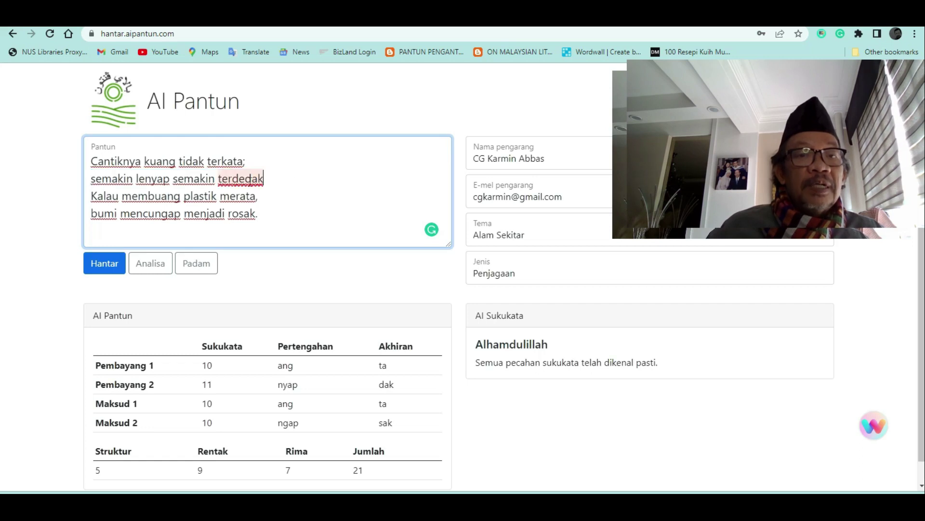
click(186, 180)
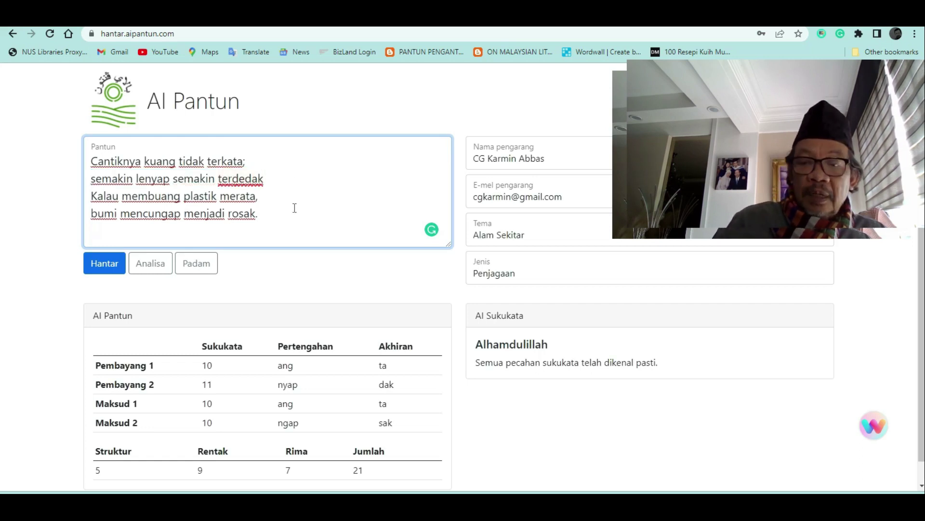
key(BackSpace)
key(BackSpace)
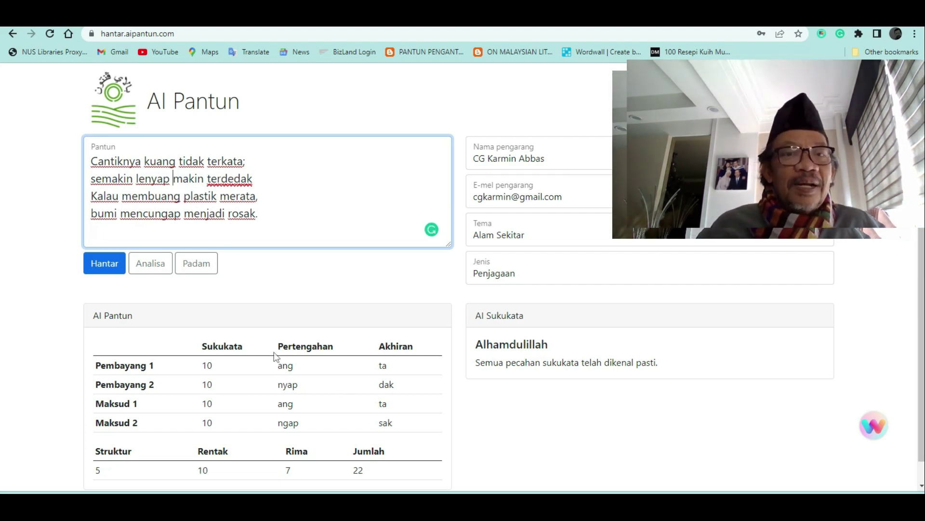
Correct 'terdedak' to 'terdesak' and check Rentak 10, Rima 9, total 24
drag(417, 348, 380, 346)
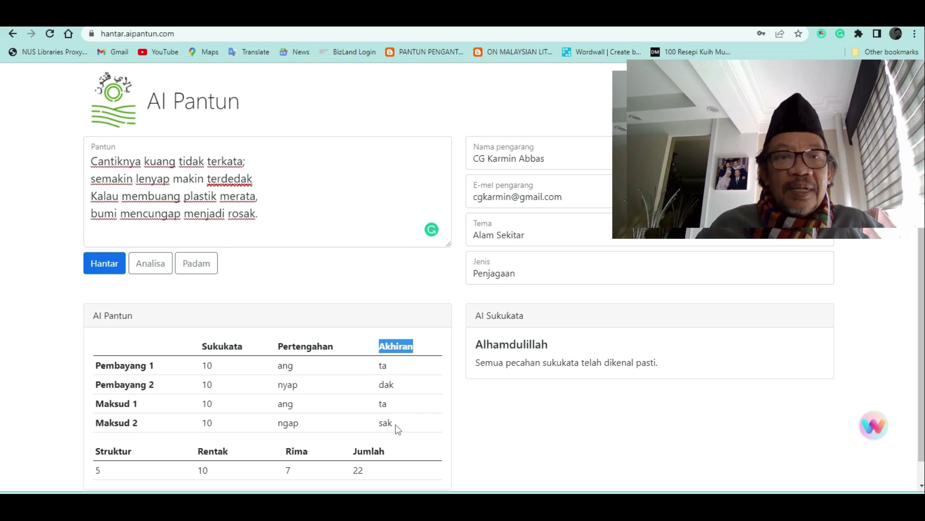
click(241, 179)
key(BackSpace)
text(s)
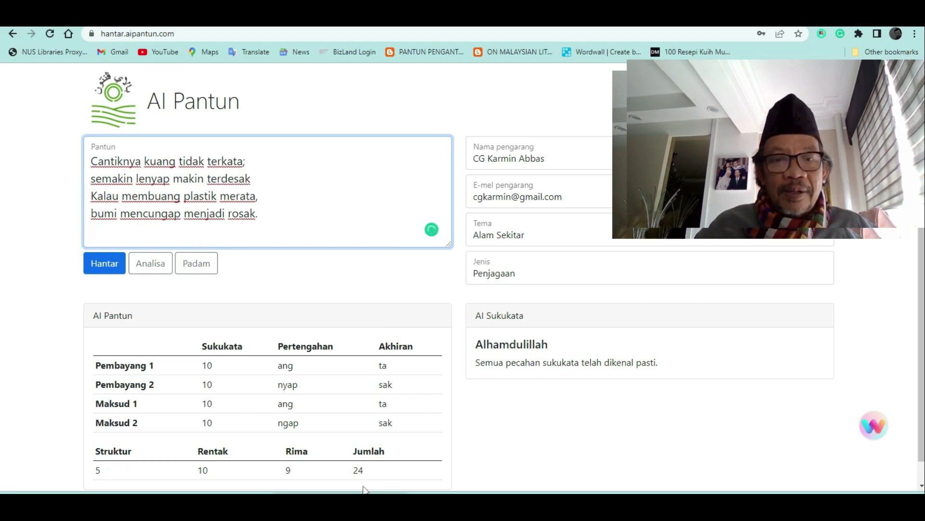
drag(369, 470, 355, 470)
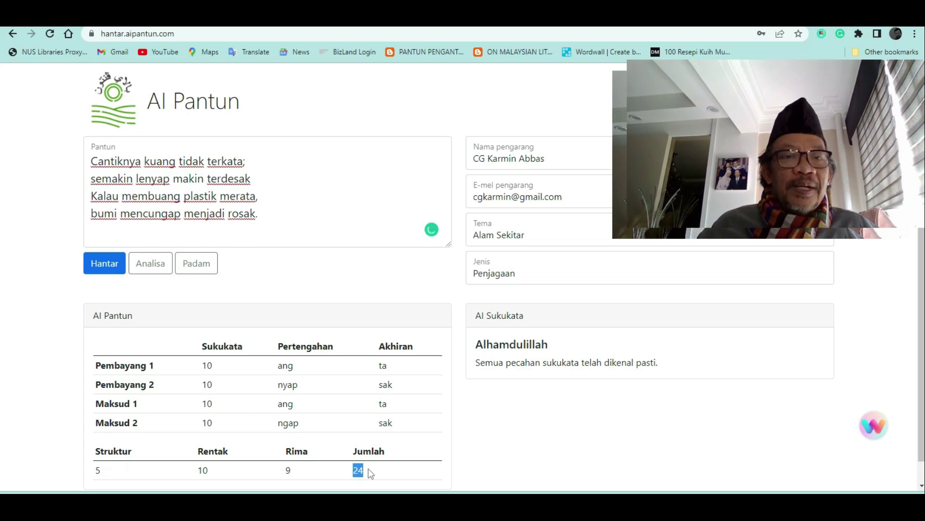
drag(213, 475, 195, 470)
drag(297, 477, 285, 471)
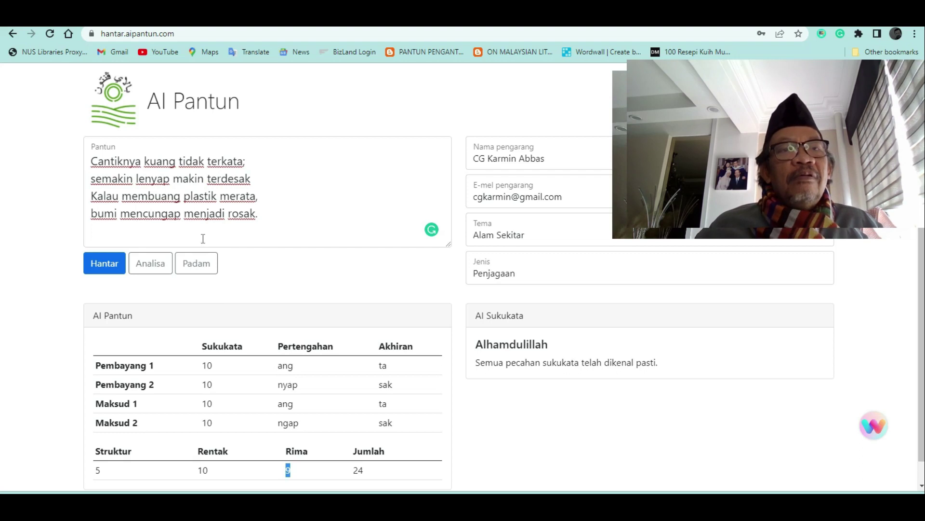
drag(179, 213, 164, 216)
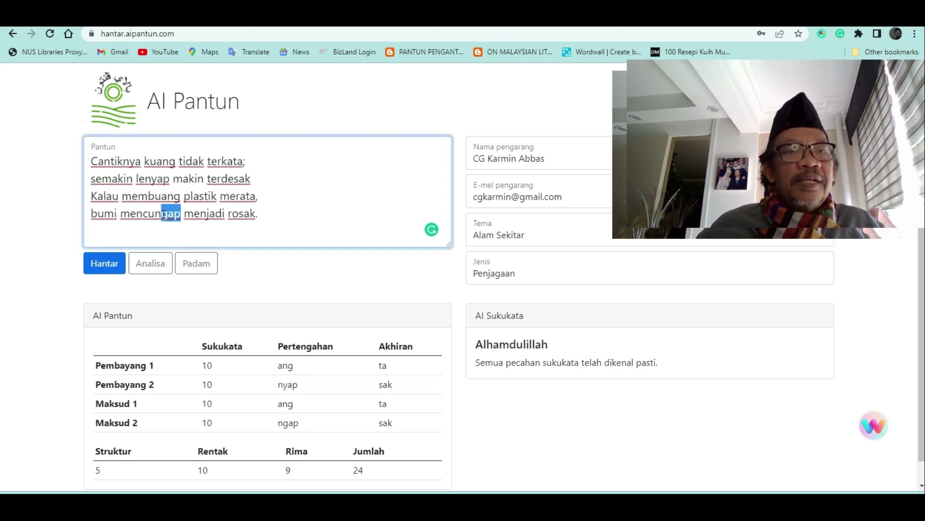
drag(170, 177, 145, 178)
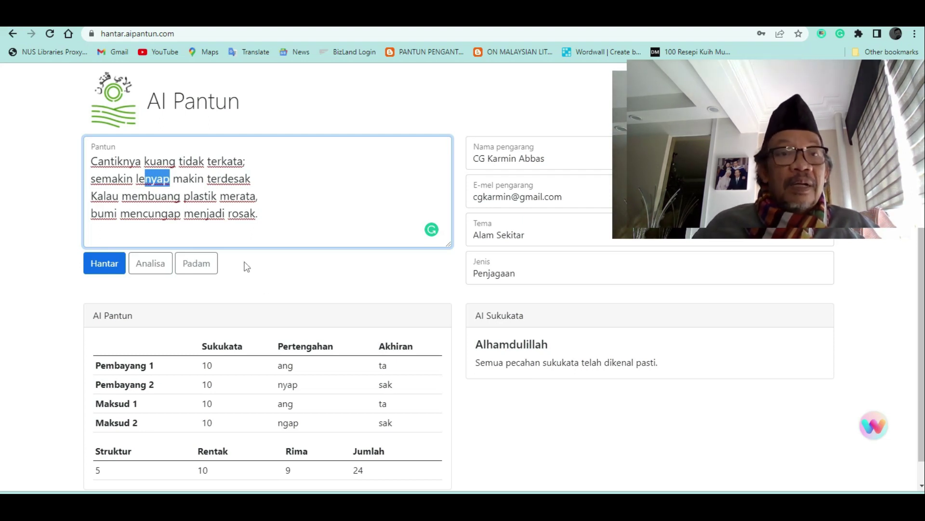
scroll(407, 290, down, 1)
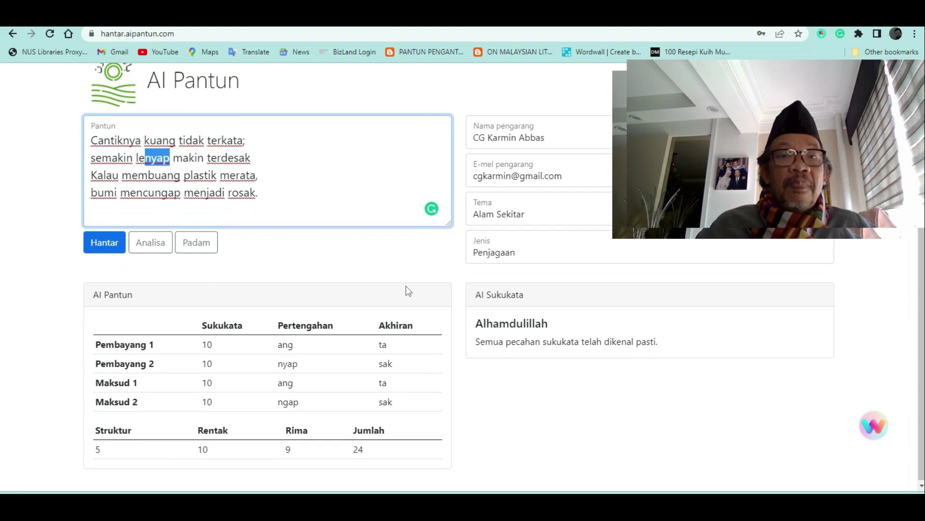
scroll(407, 290, up, 1)
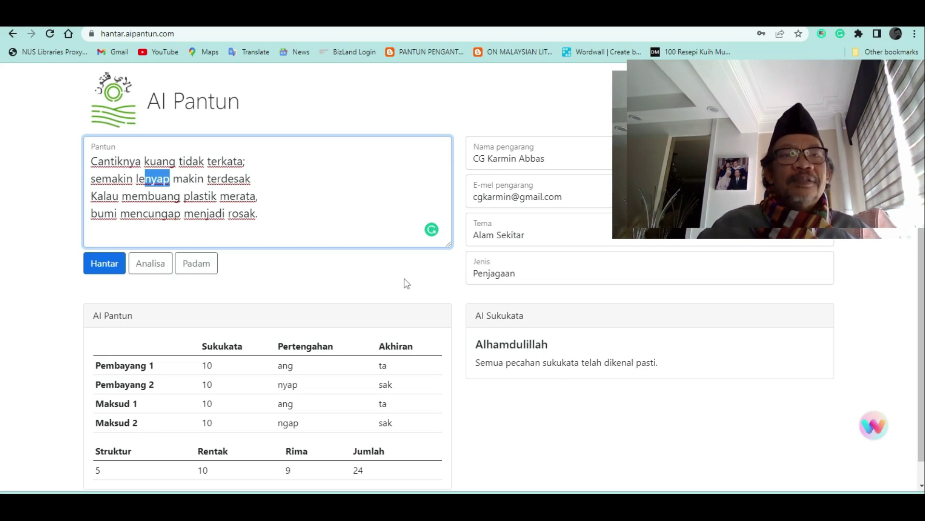
drag(181, 214, 148, 214)
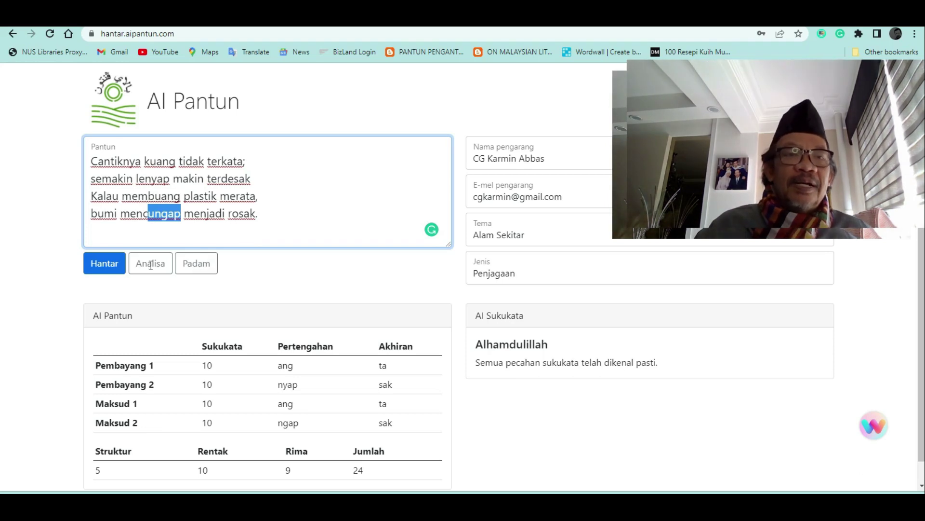
Submit the corrected pantun, dismiss the confirmation, and return to the cleared Pantun box
click(113, 267)
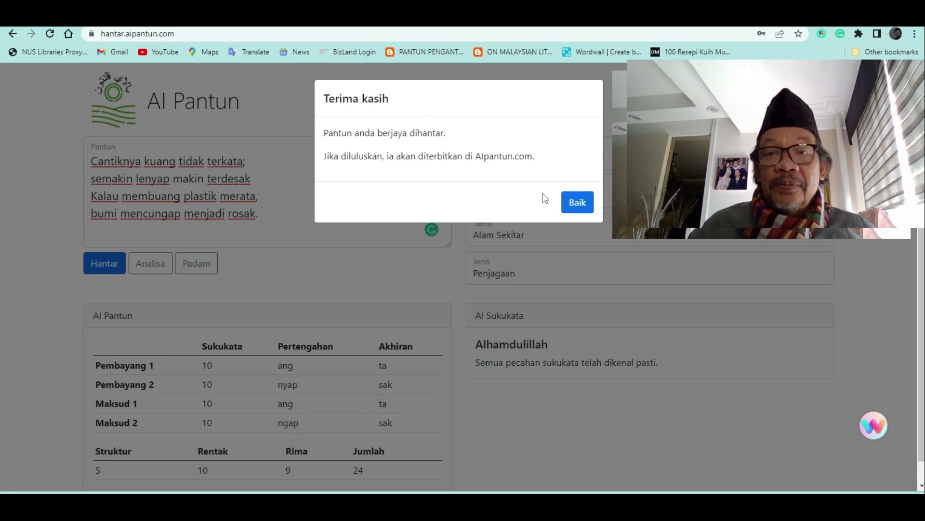
click(578, 205)
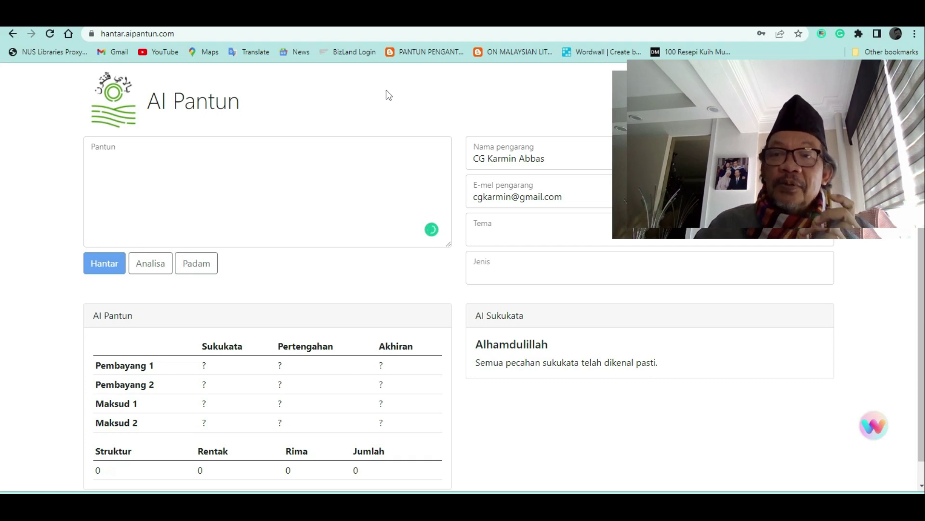
click(98, 173)
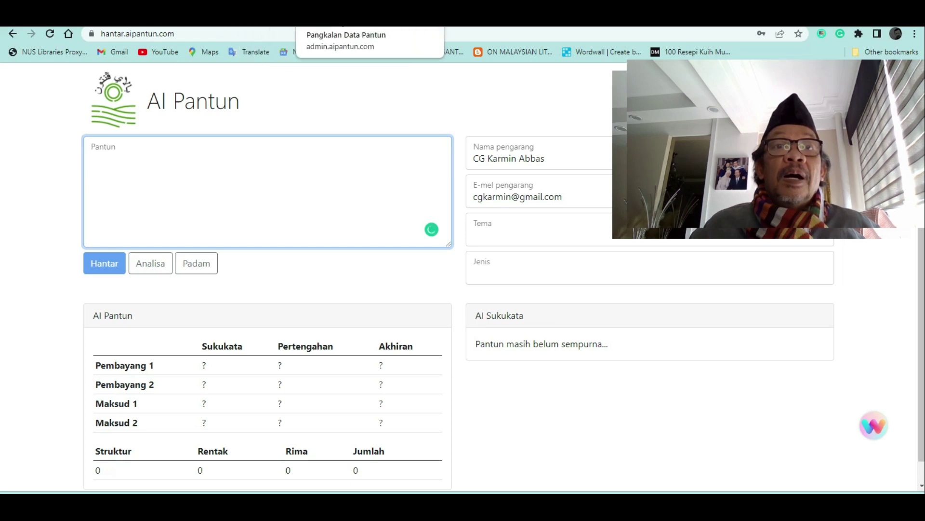
Copy the Ramadan pantun's four lines from the admin database table, then go to the login tab
click(448, 20)
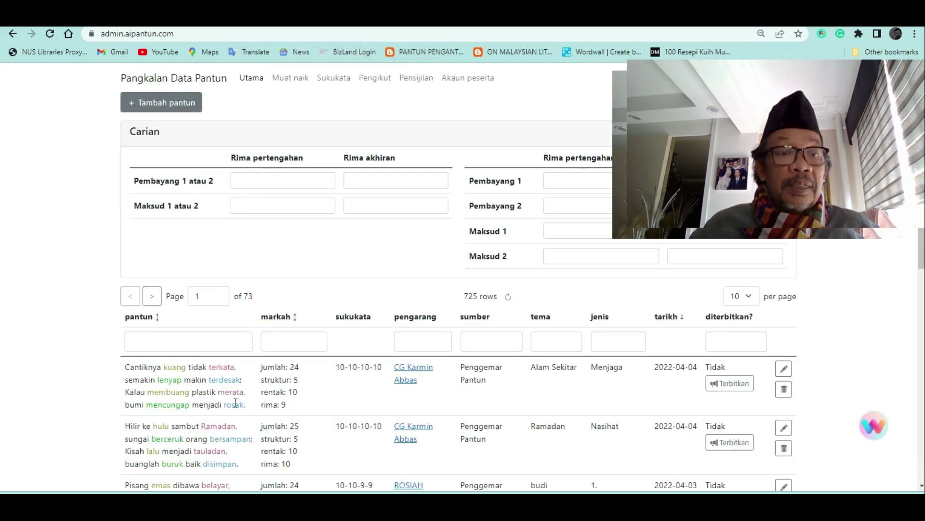
scroll(239, 427, down, 2)
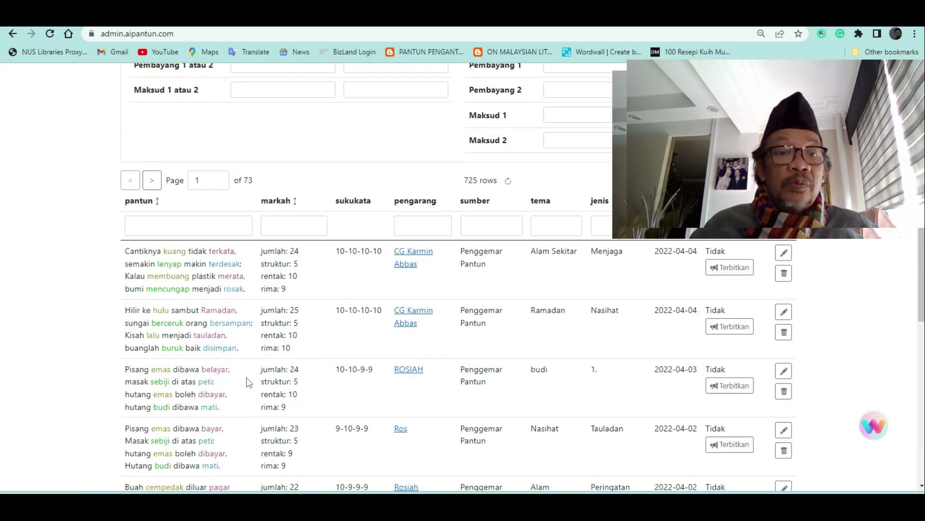
drag(244, 352, 241, 352)
key(ctrl+c)
click(128, 314)
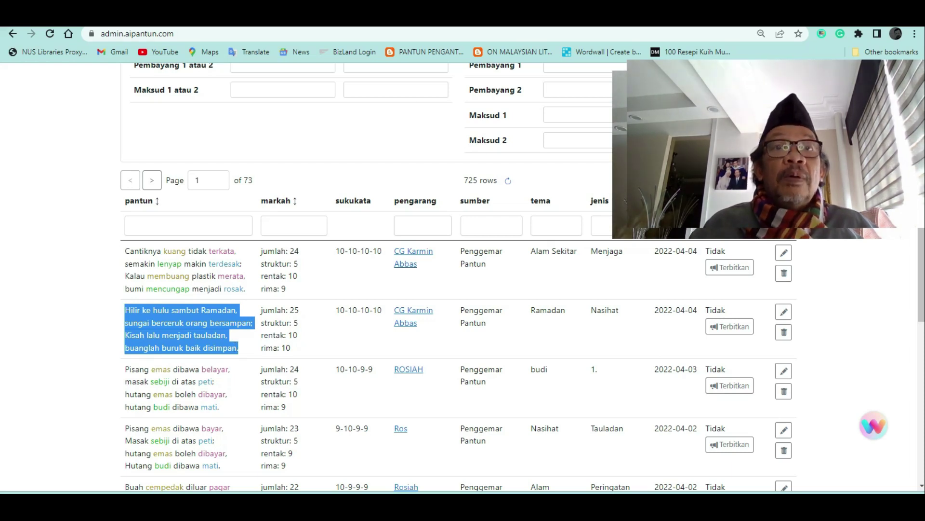
key(ctrl+Tab)
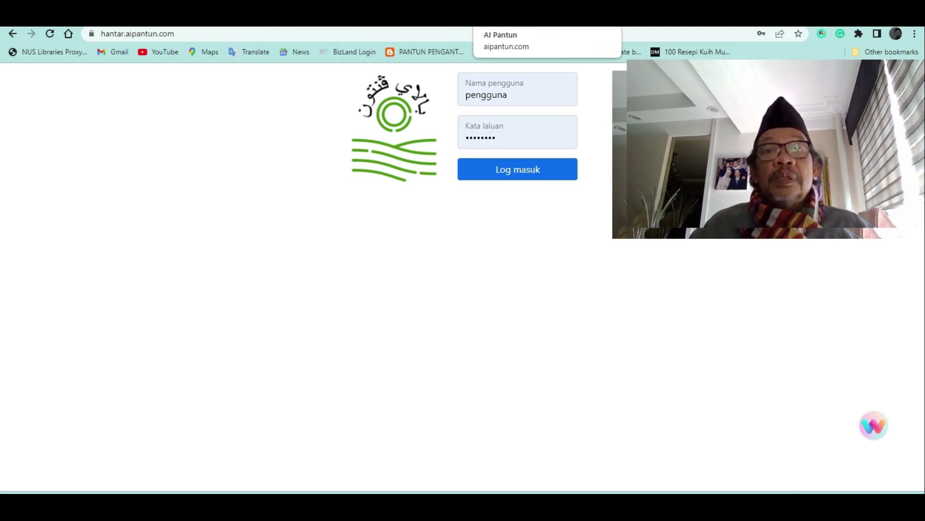
Paste the 'Hilir ke hulu sambut Ramadan' pantun into the form, scoring Rentak 10, Rima 10, total 25
click(482, 17)
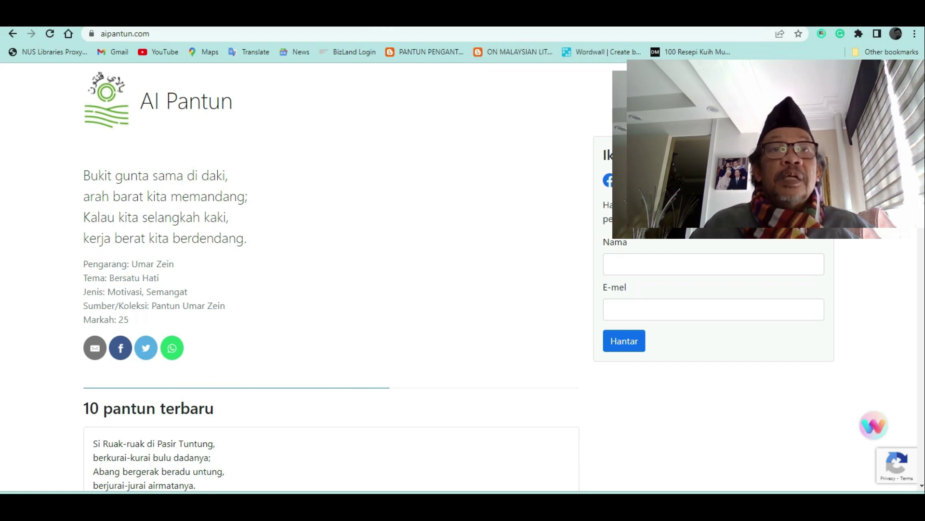
key(ctrl+shift+Tab)
key(ctrl+Tab)
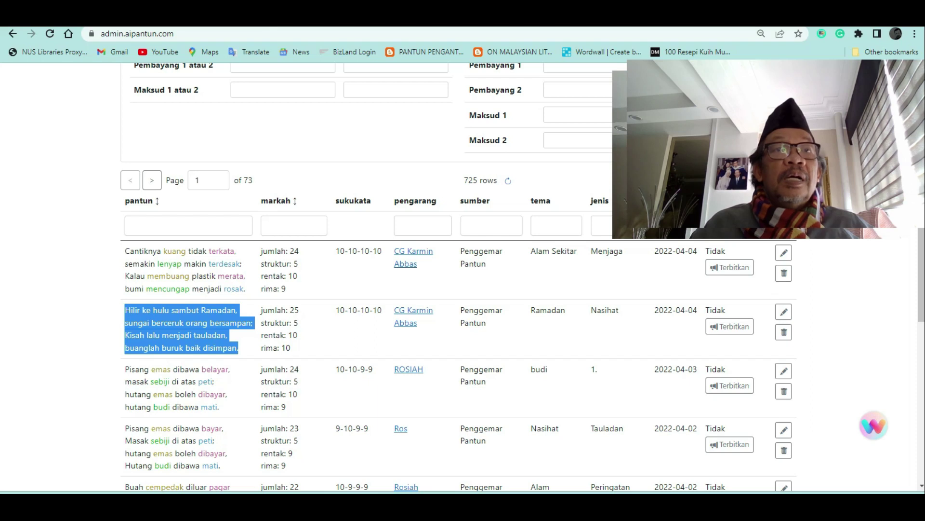
key(ctrl+shift+Tab)
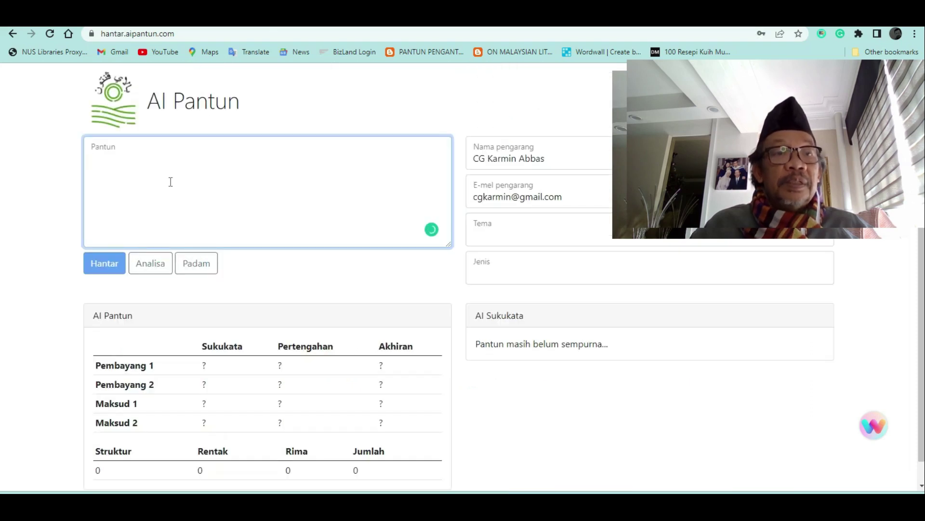
key(ctrl+v)
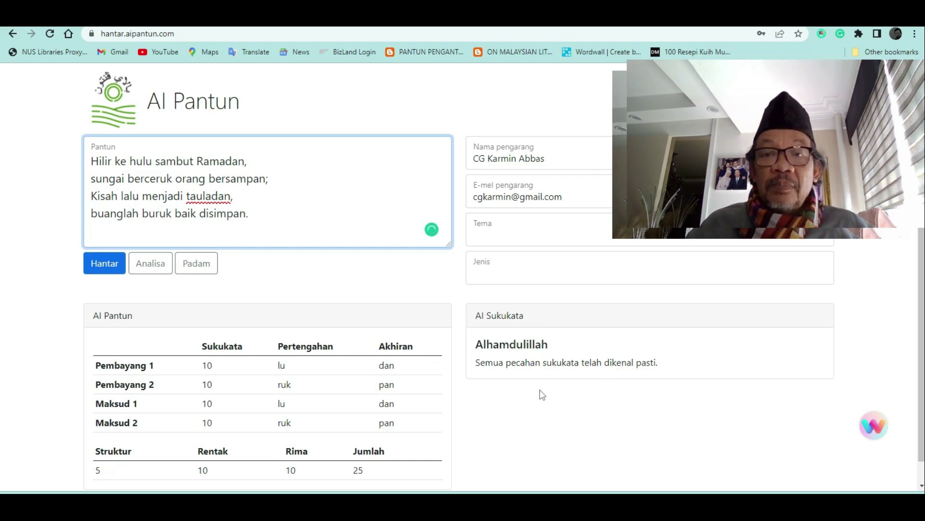
drag(682, 365, 475, 375)
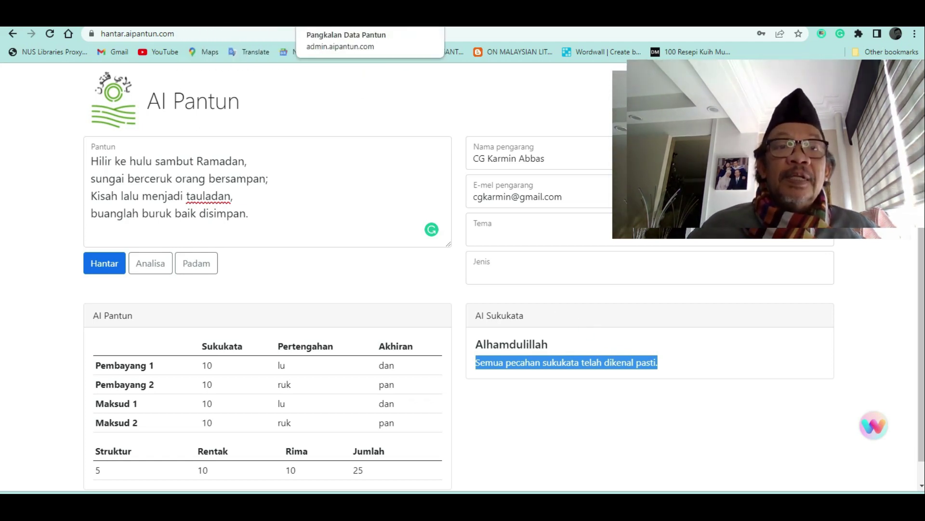
Reload the admin database to find the 'Cantiknya kuang tidak terkata' pantun among 726 rows
click(337, 15)
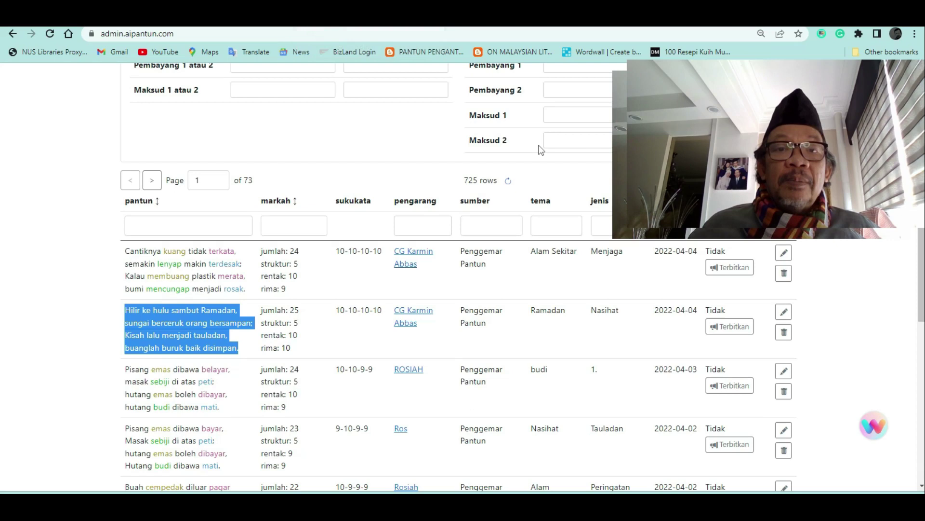
click(218, 33)
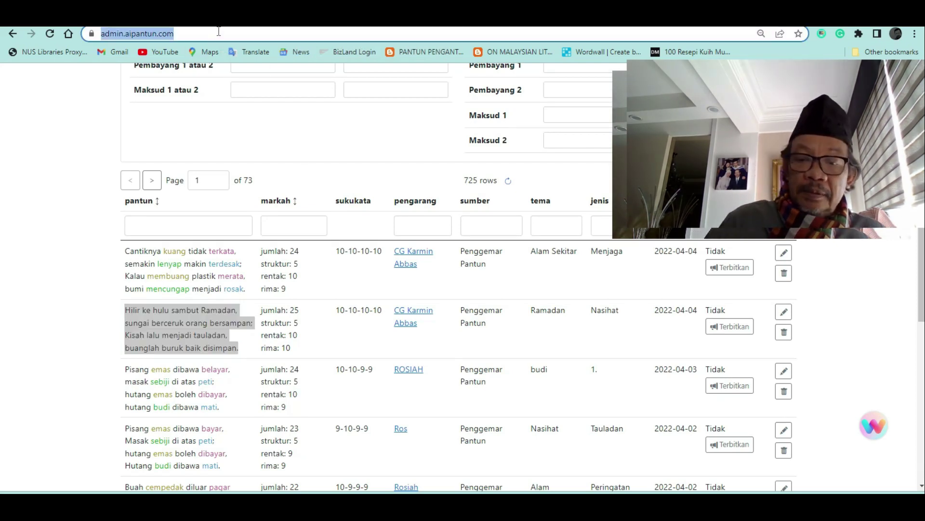
key(Return)
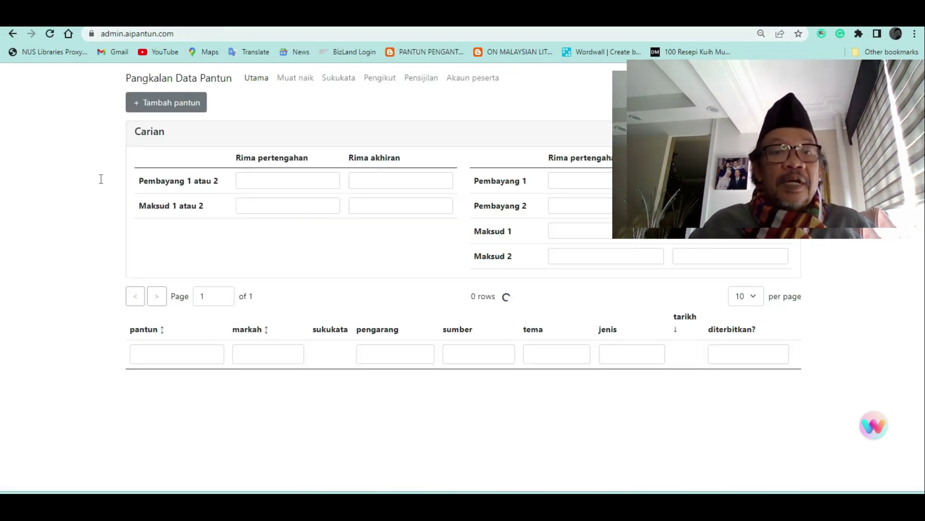
scroll(385, 302, down, 3)
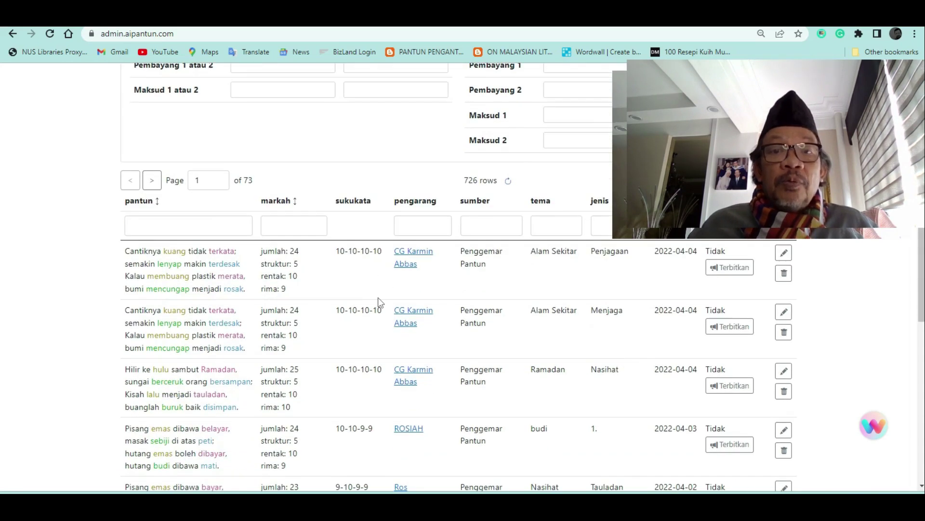
scroll(378, 302, down, 1)
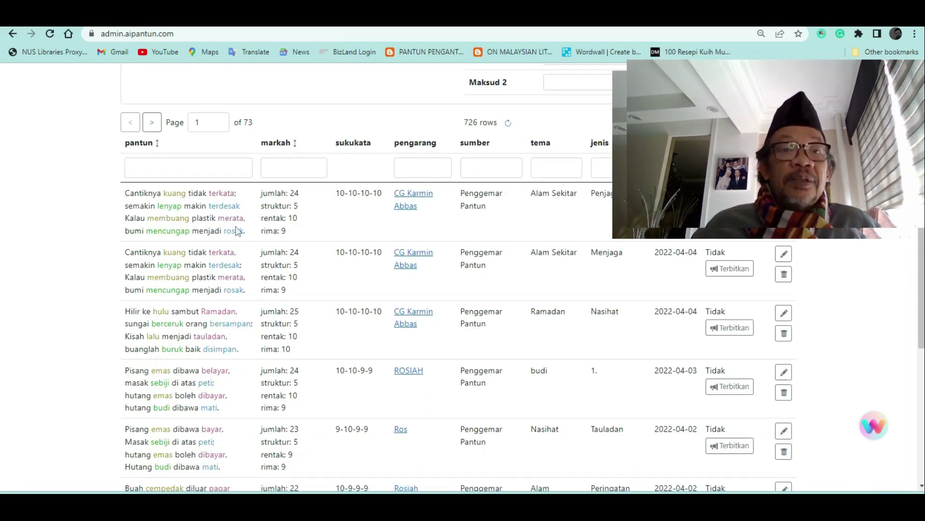
drag(126, 194, 251, 303)
click(255, 237)
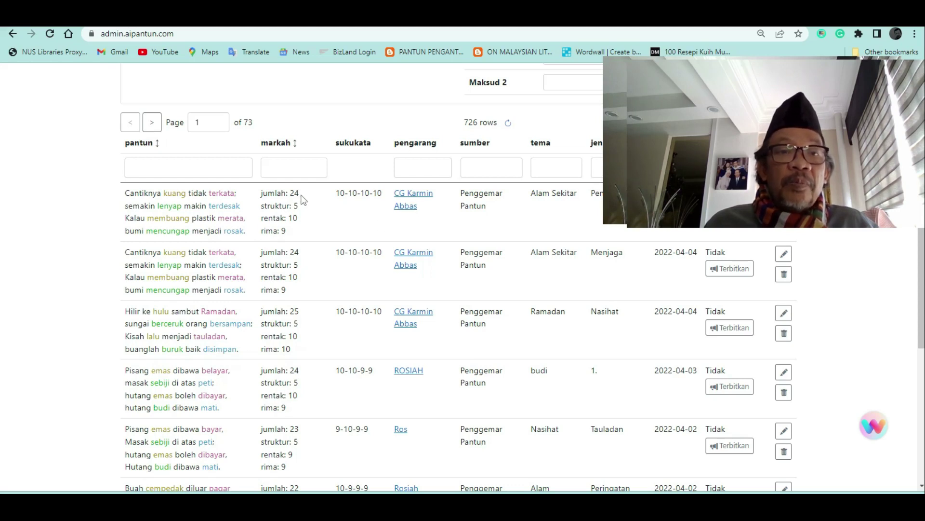
scroll(337, 272, down, 2)
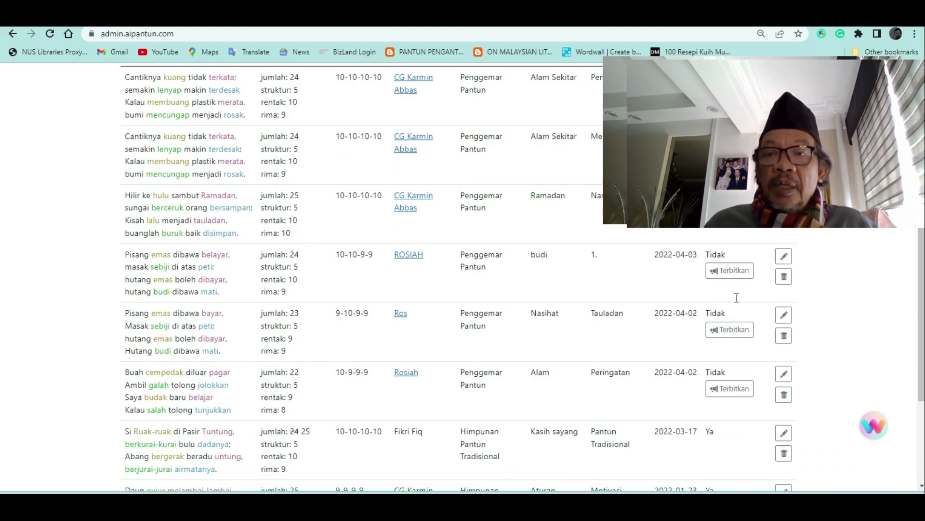
Edit the Ros pantun: change 'bayar' to 'belayar', set Markah muktamad to 25, and save
click(784, 315)
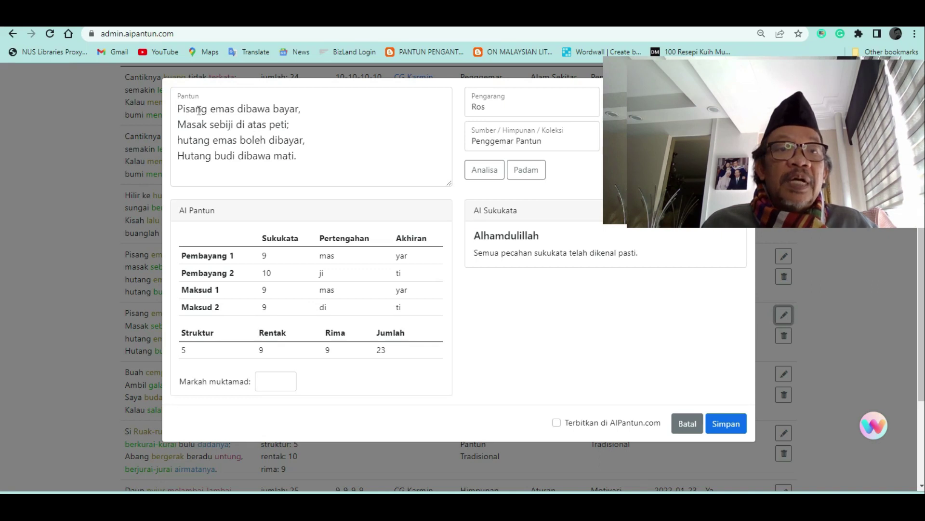
double_click(298, 109)
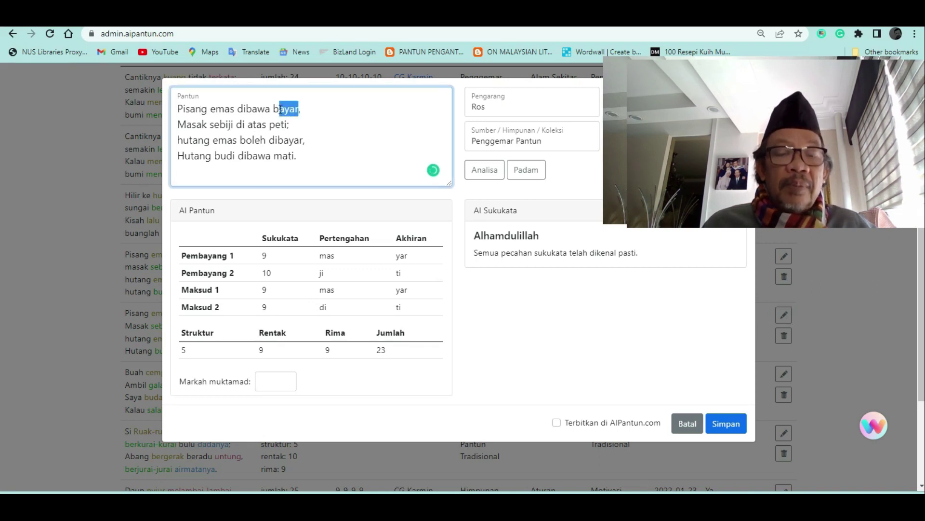
text(belayar)
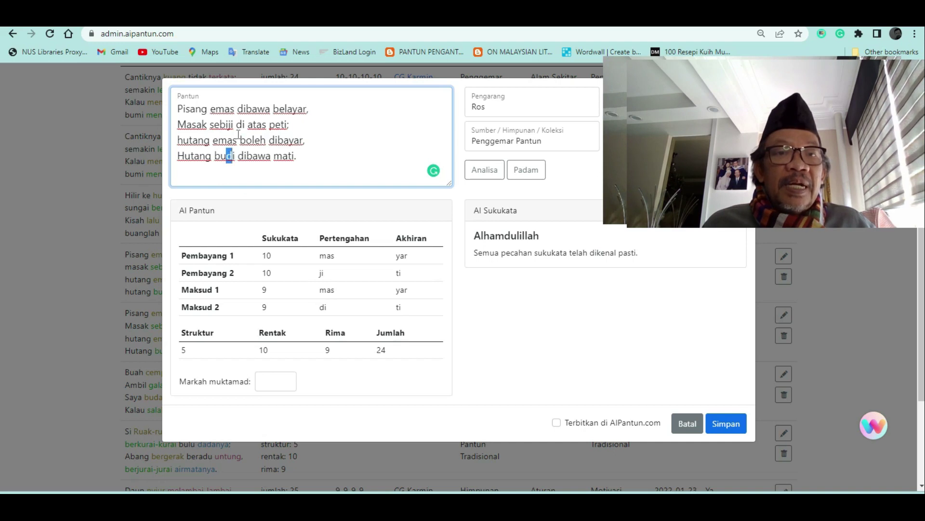
drag(233, 124, 226, 124)
drag(235, 156, 227, 155)
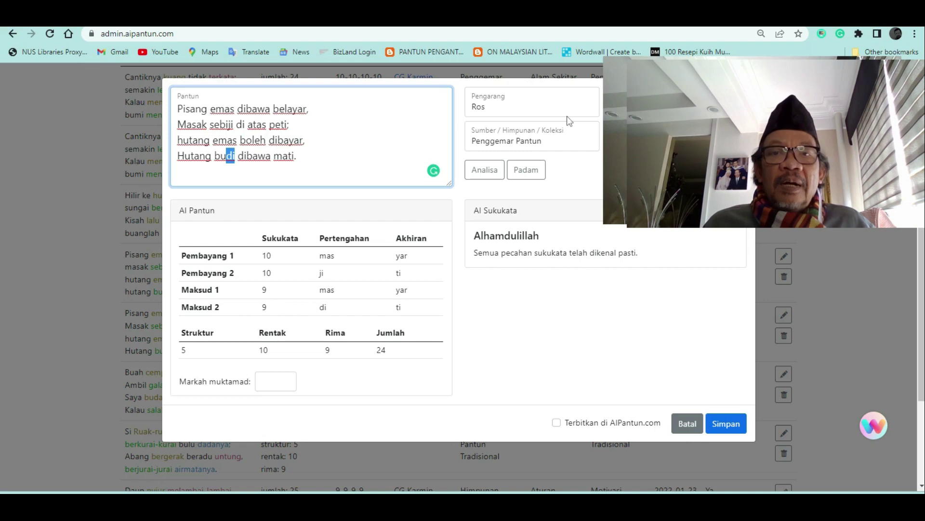
click(276, 383)
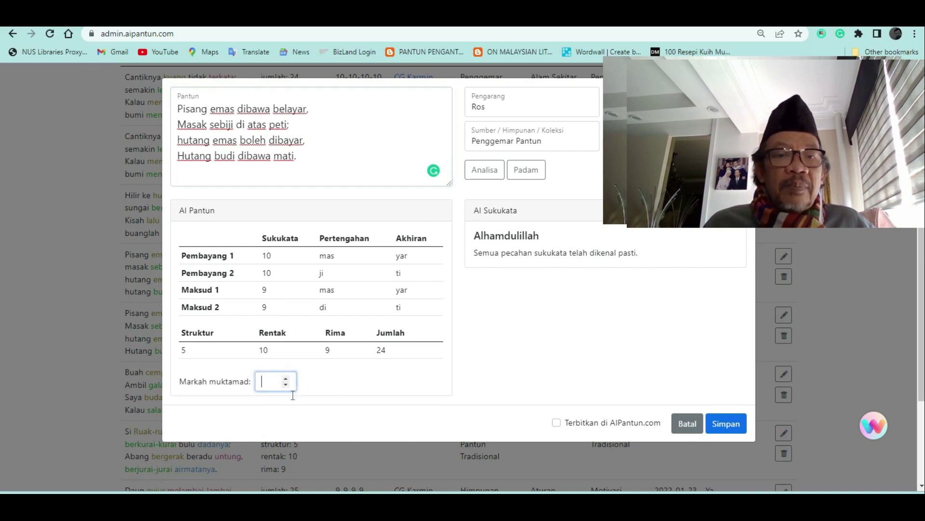
text(25)
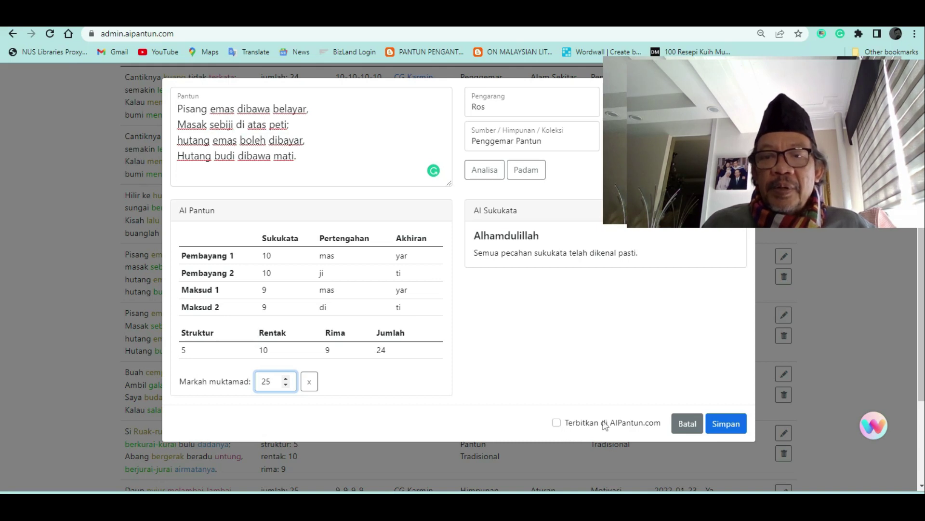
click(726, 424)
scroll(303, 299, up, 5)
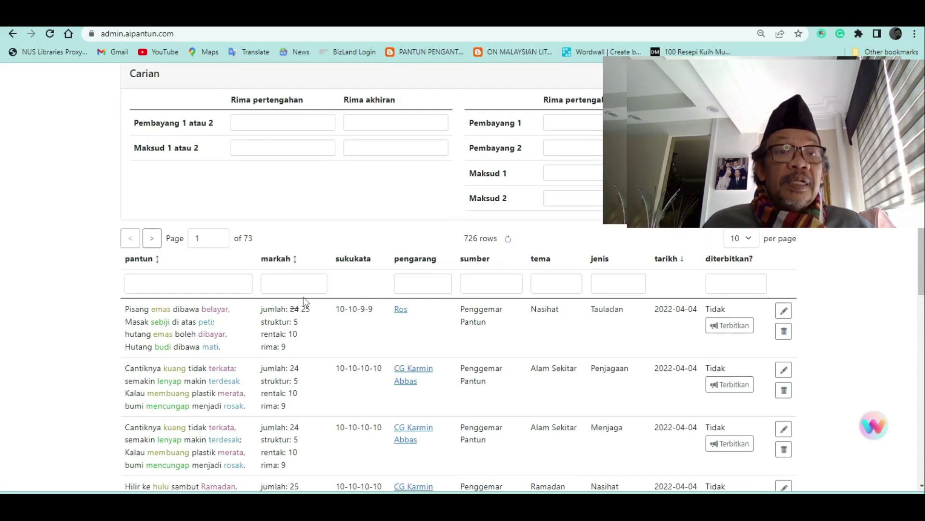
scroll(303, 300, down, 1)
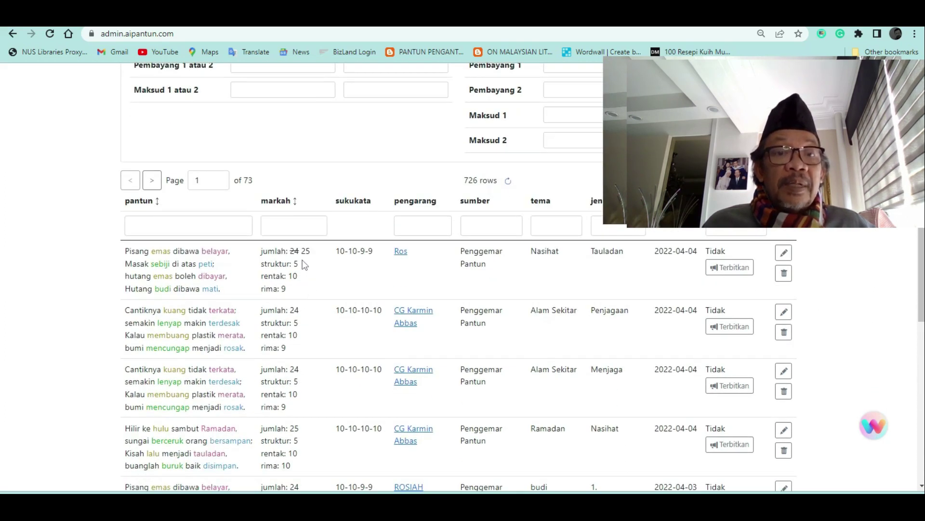
drag(313, 252, 290, 251)
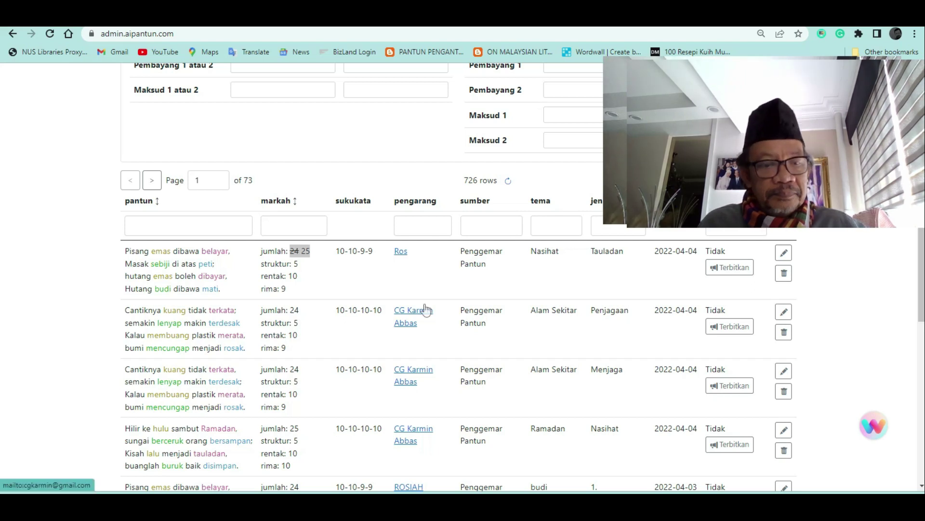
key(super+Tab)
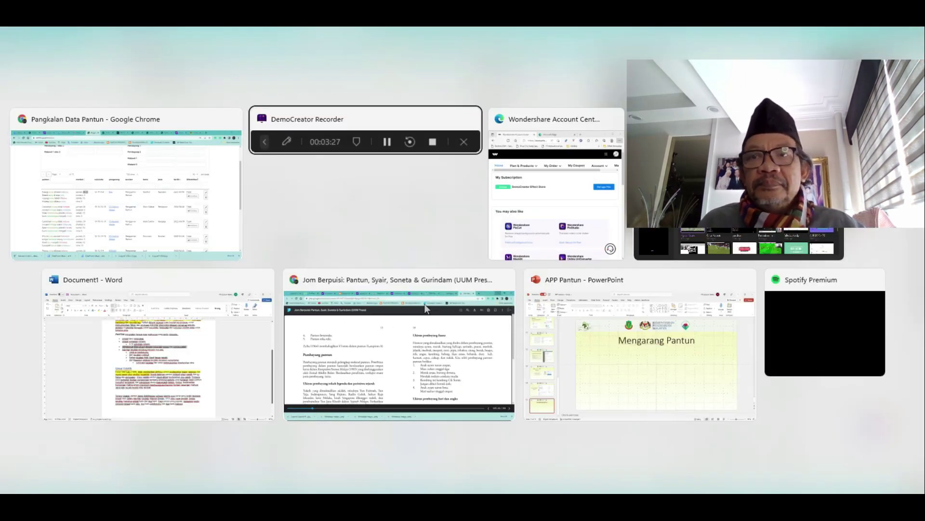
key(Escape)
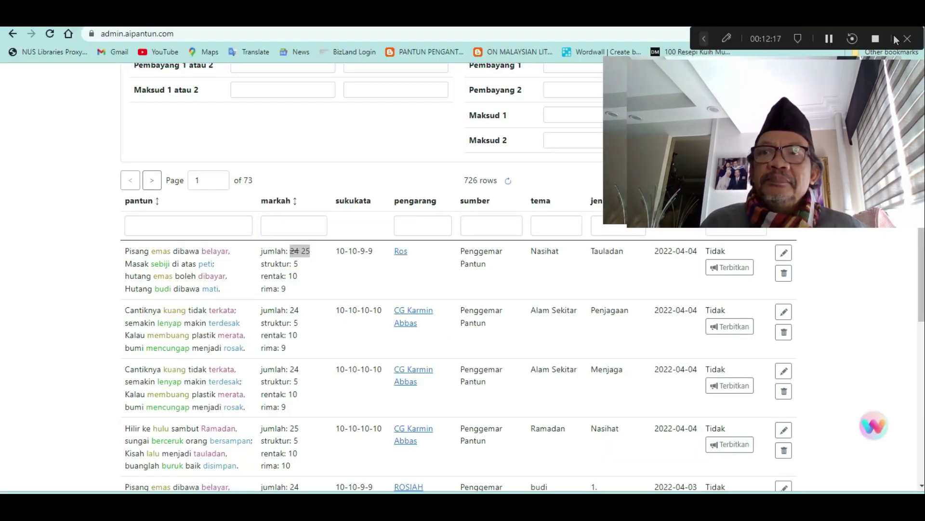